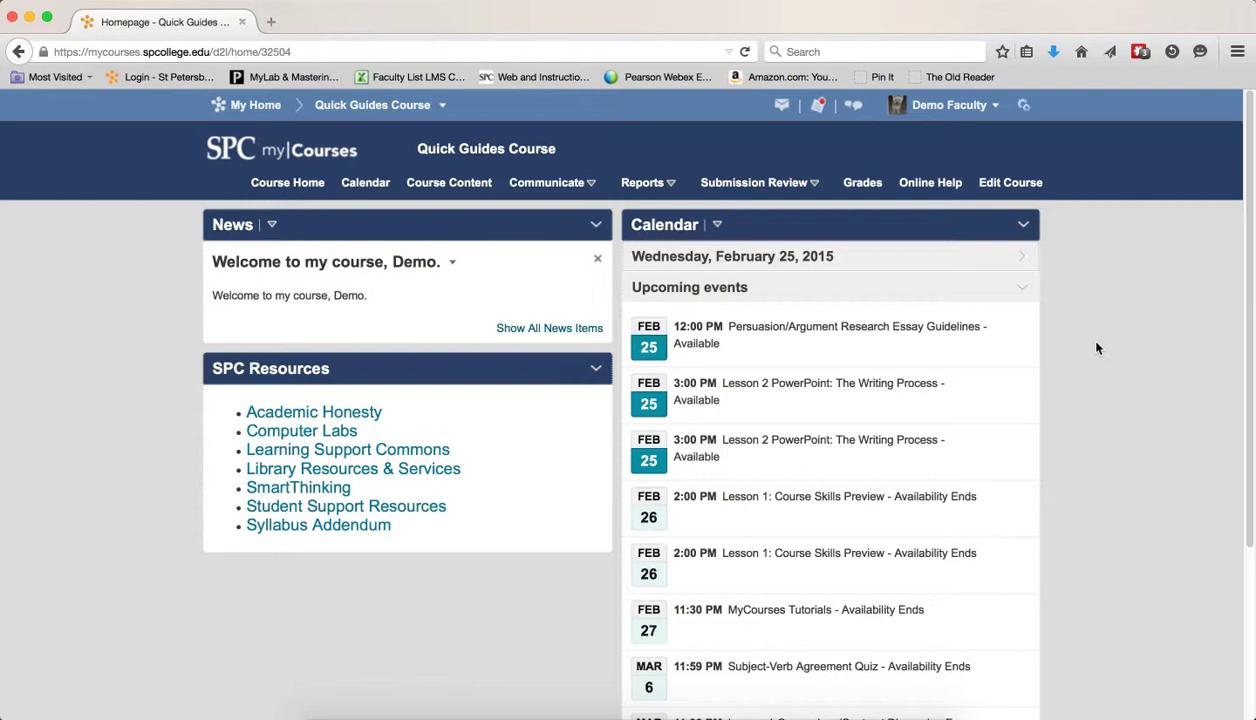
Open the Quick Guides Course classlist and set it to view by Groups.
left_click(566, 184)
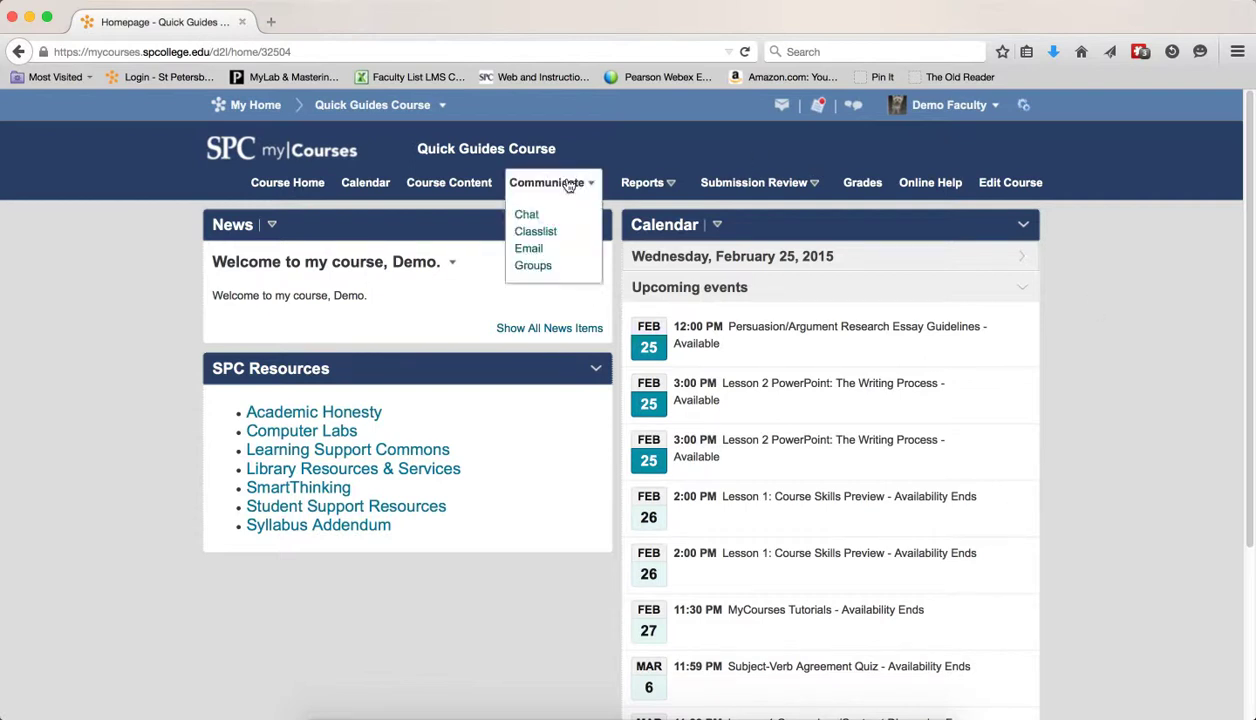
left_click(535, 231)
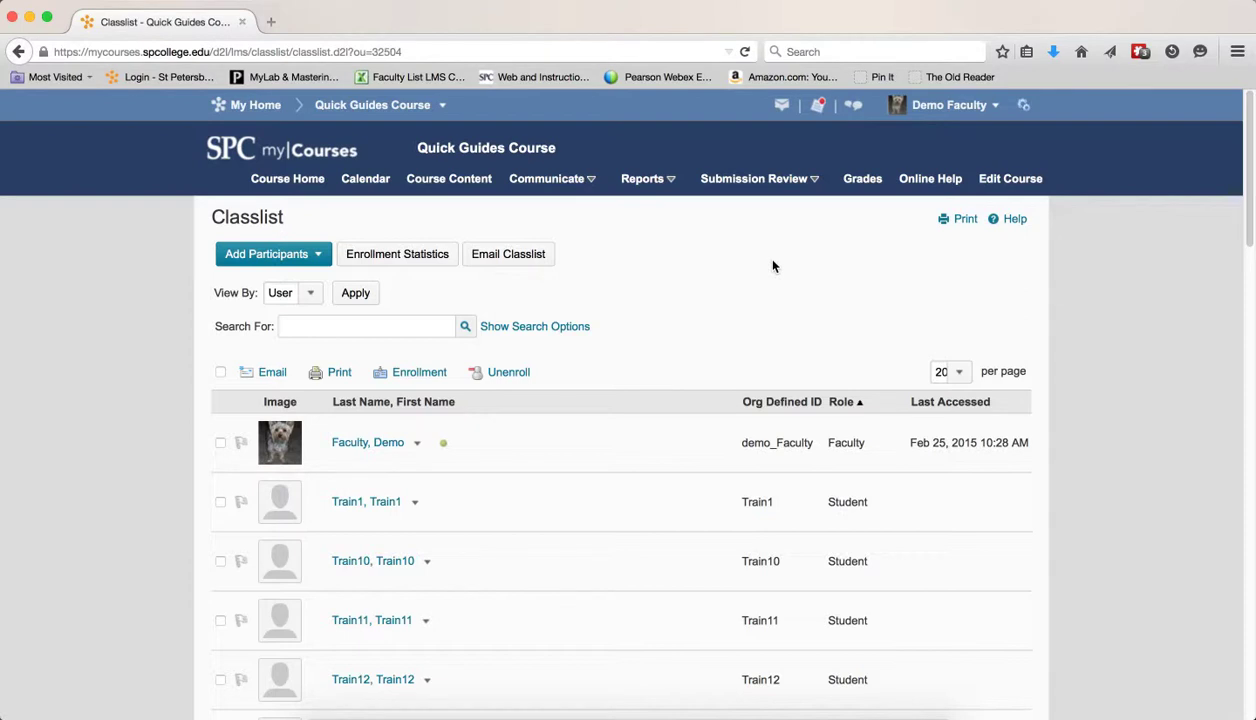
left_click(306, 296)
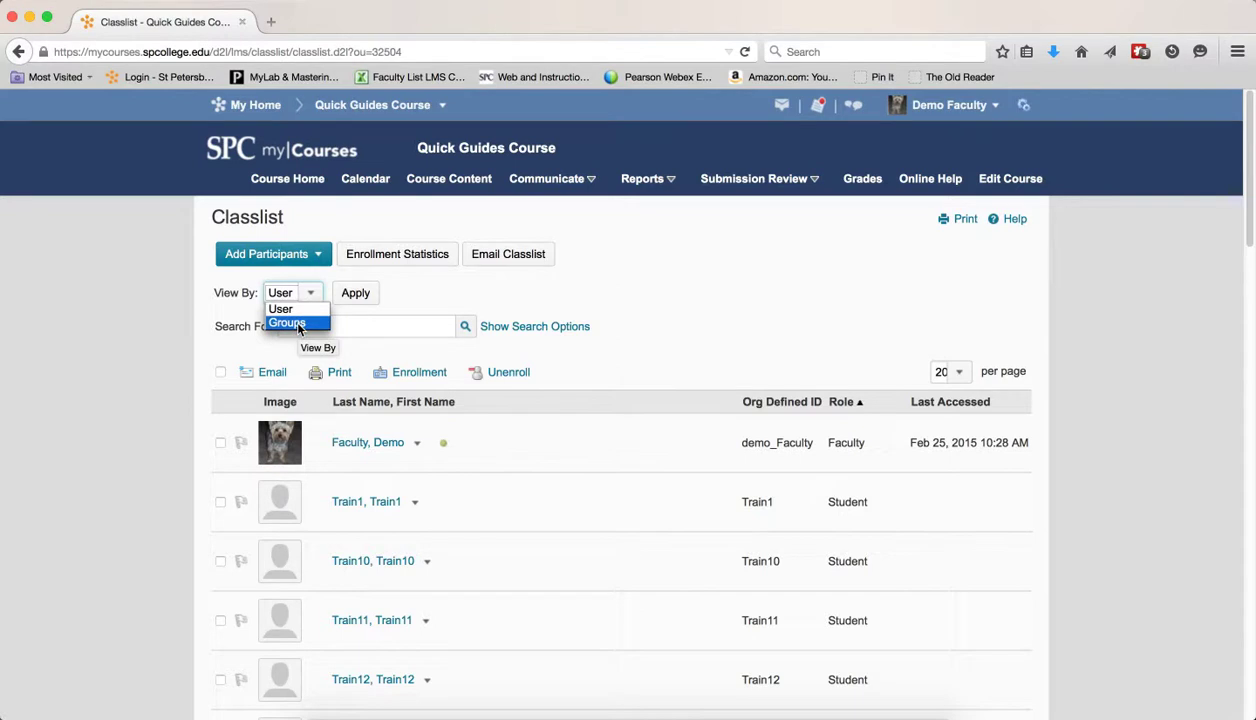
left_click(350, 300)
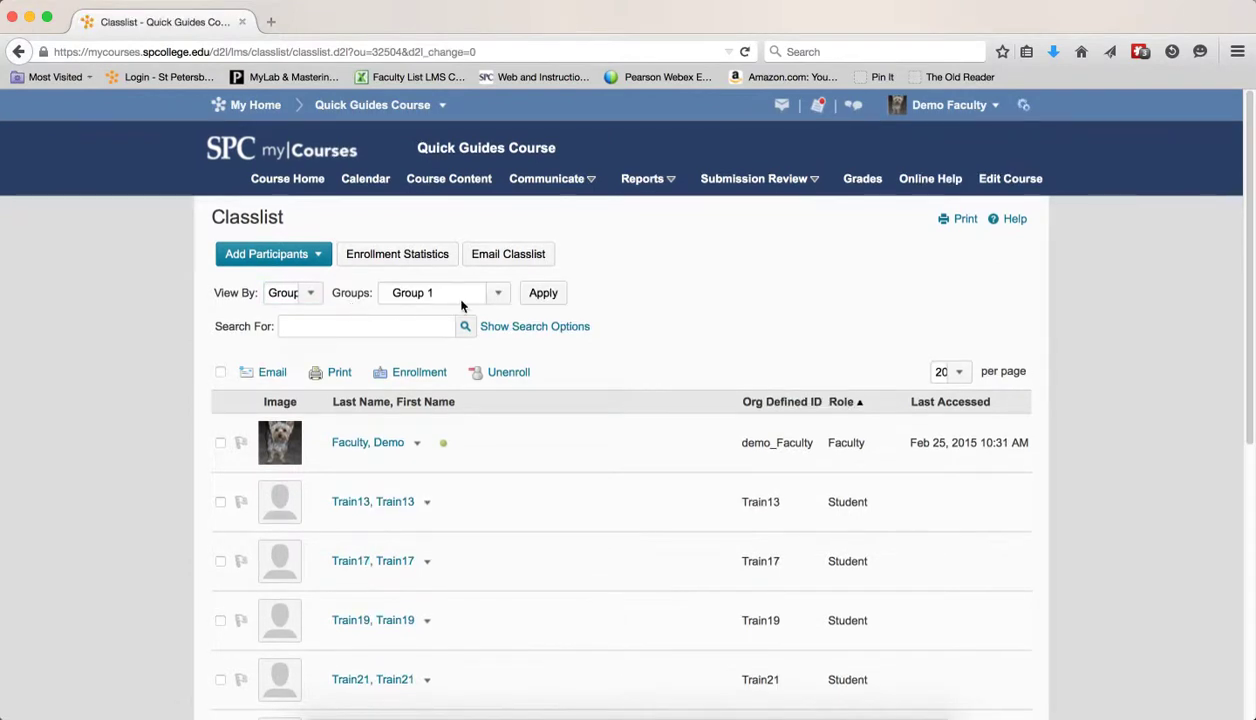
Filter the classlist to Group 2 of Group Project 2 and look through its members.
left_click(498, 294)
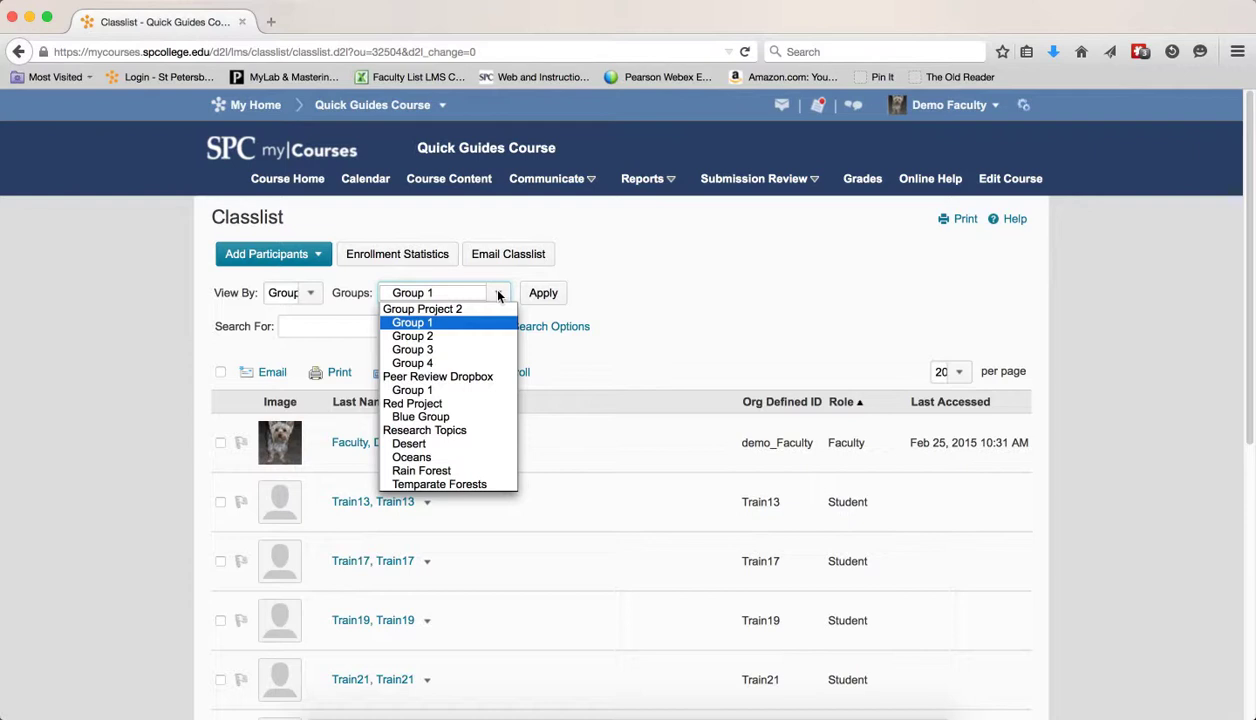
left_click(478, 344)
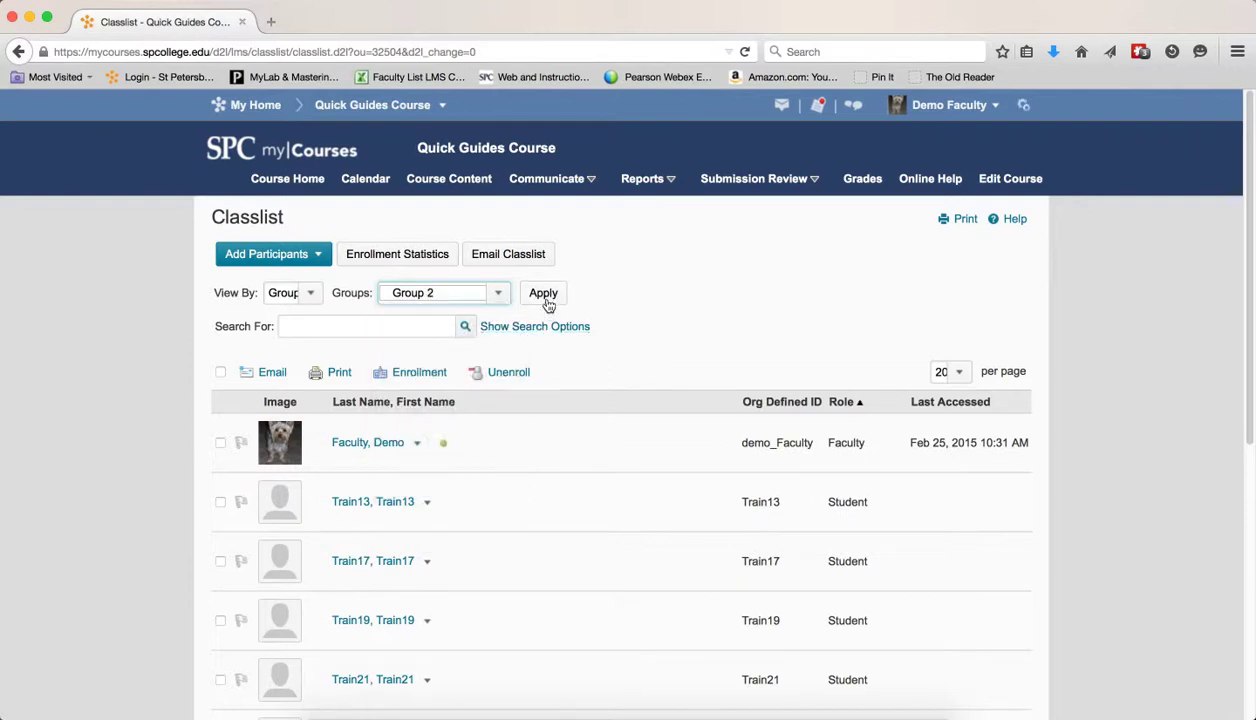
left_click(546, 301)
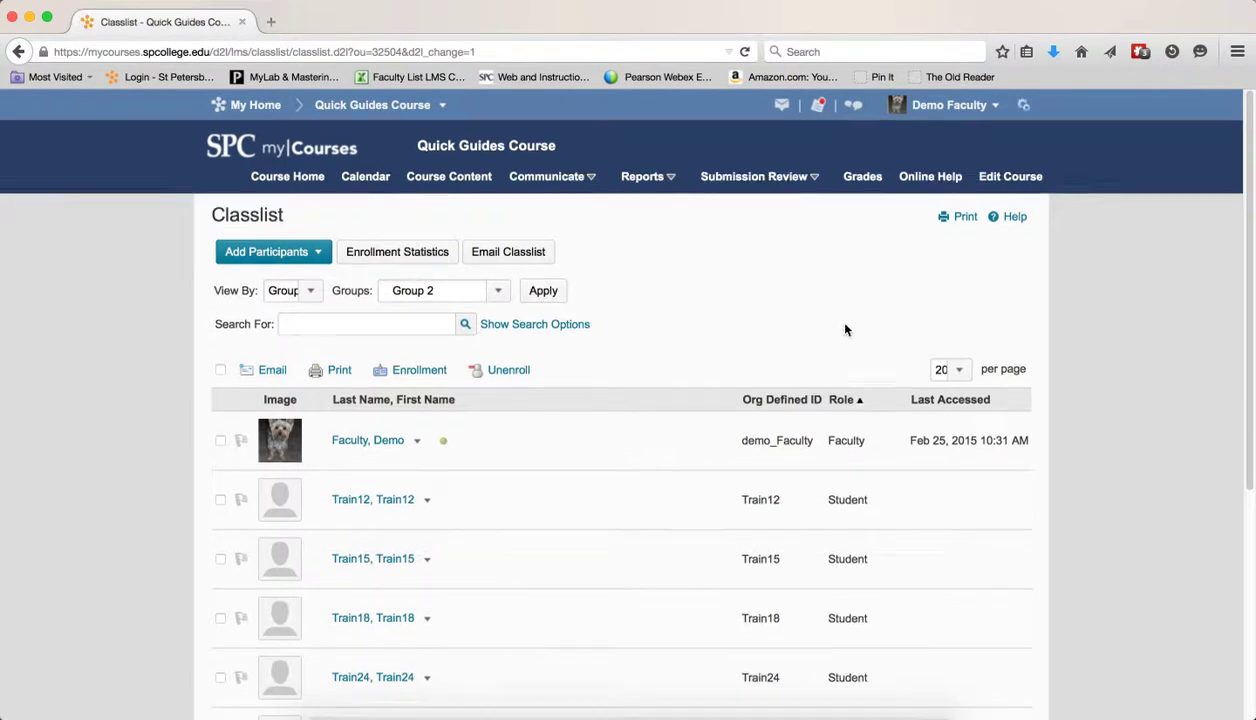
scroll(845, 330, "down", 5)
scroll(845, 328, "up", 5)
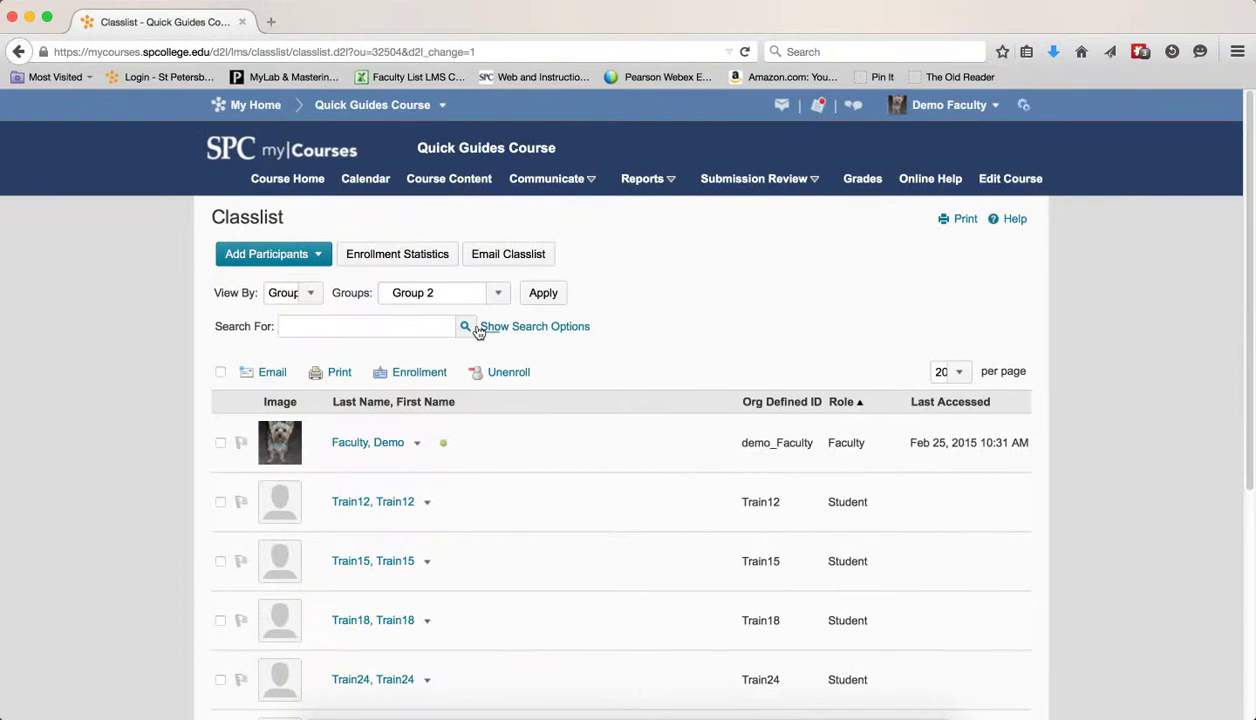
Switch the classlist to Group 3 of Group Project 2 and review its members.
left_click(480, 292)
left_click(482, 350)
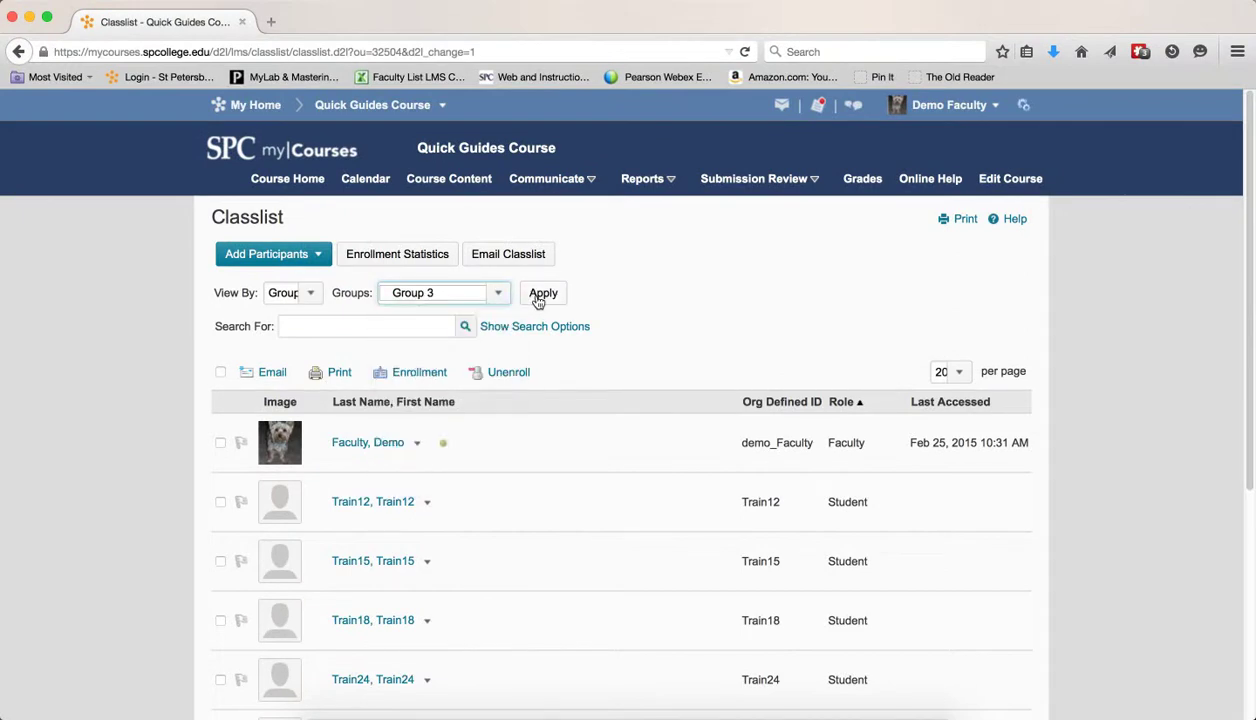
left_click(539, 298)
scroll(760, 305, "down", 1)
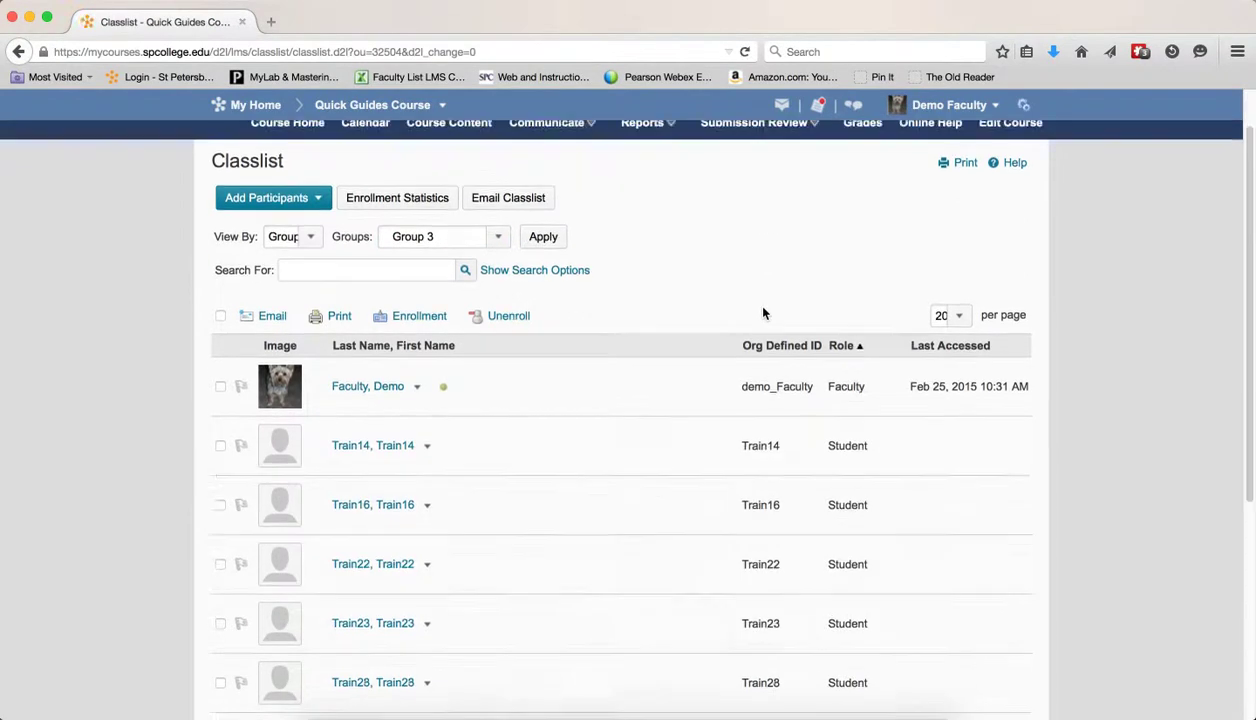
scroll(763, 314, "down", 5)
scroll(700, 285, "up", 6)
Display Group 1 of the Peer Review Dropbox category in the classlist and review its members.
left_click(497, 296)
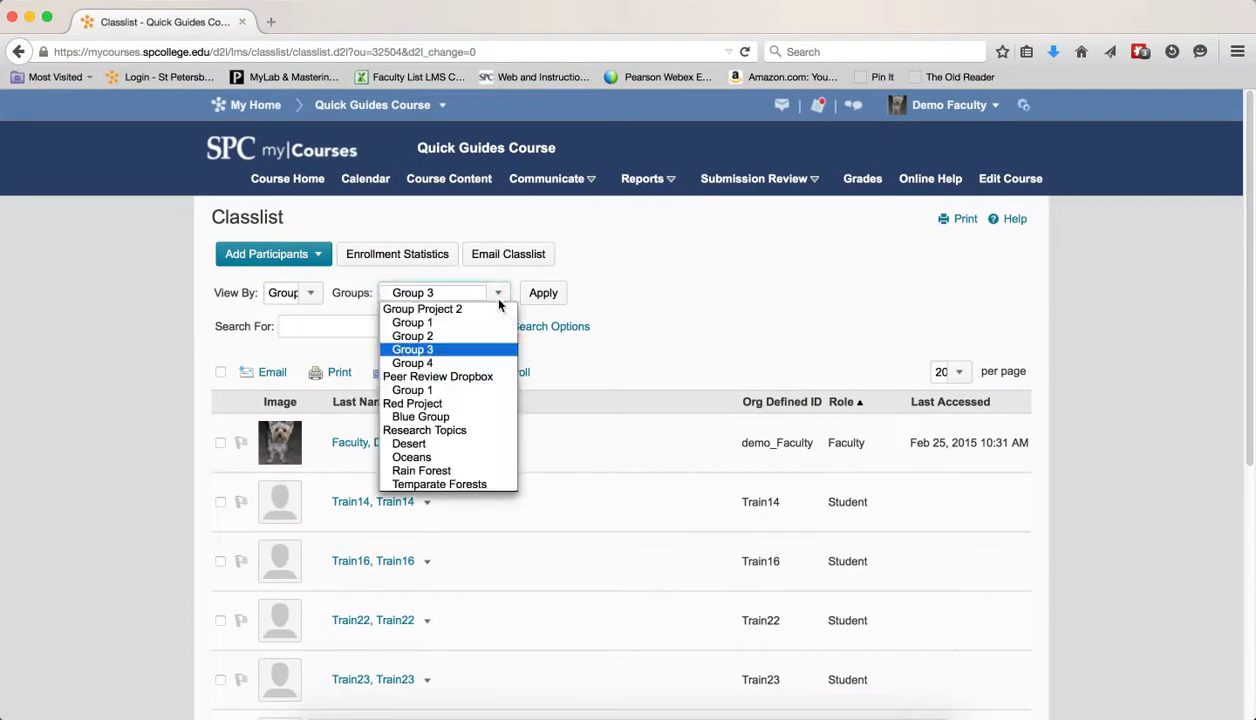
left_click(453, 389)
left_click(545, 299)
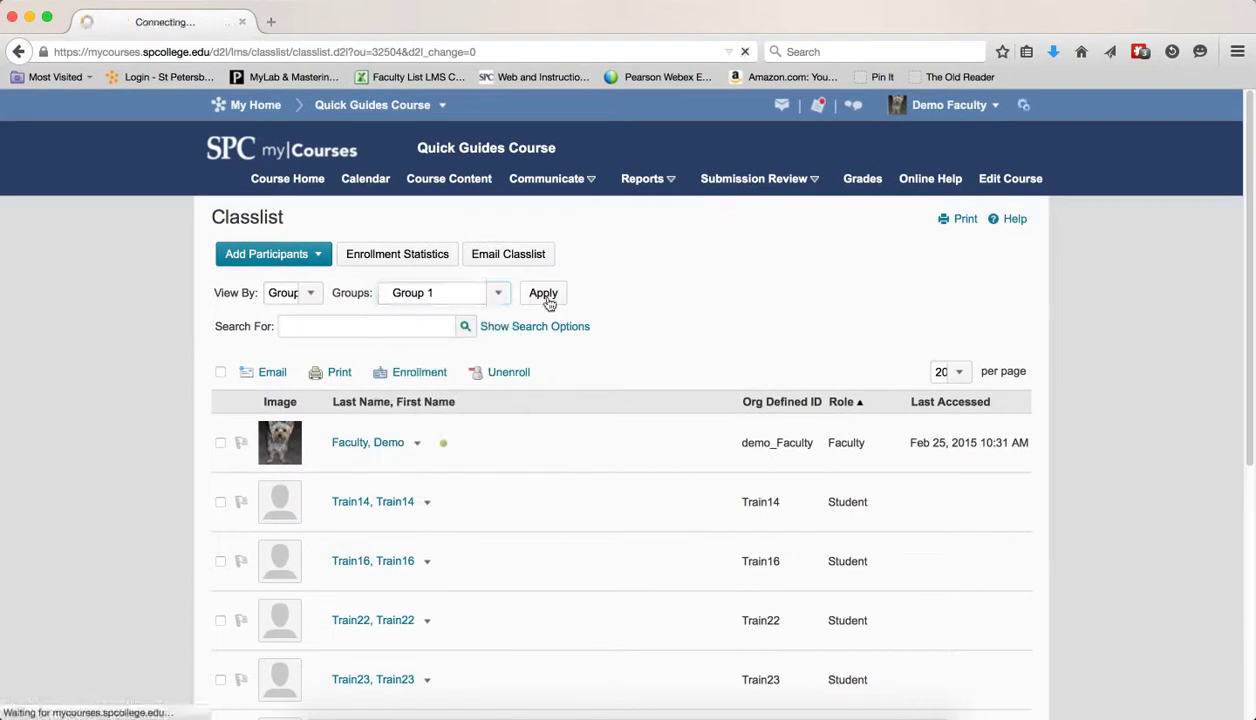
scroll(884, 394, "down", 5)
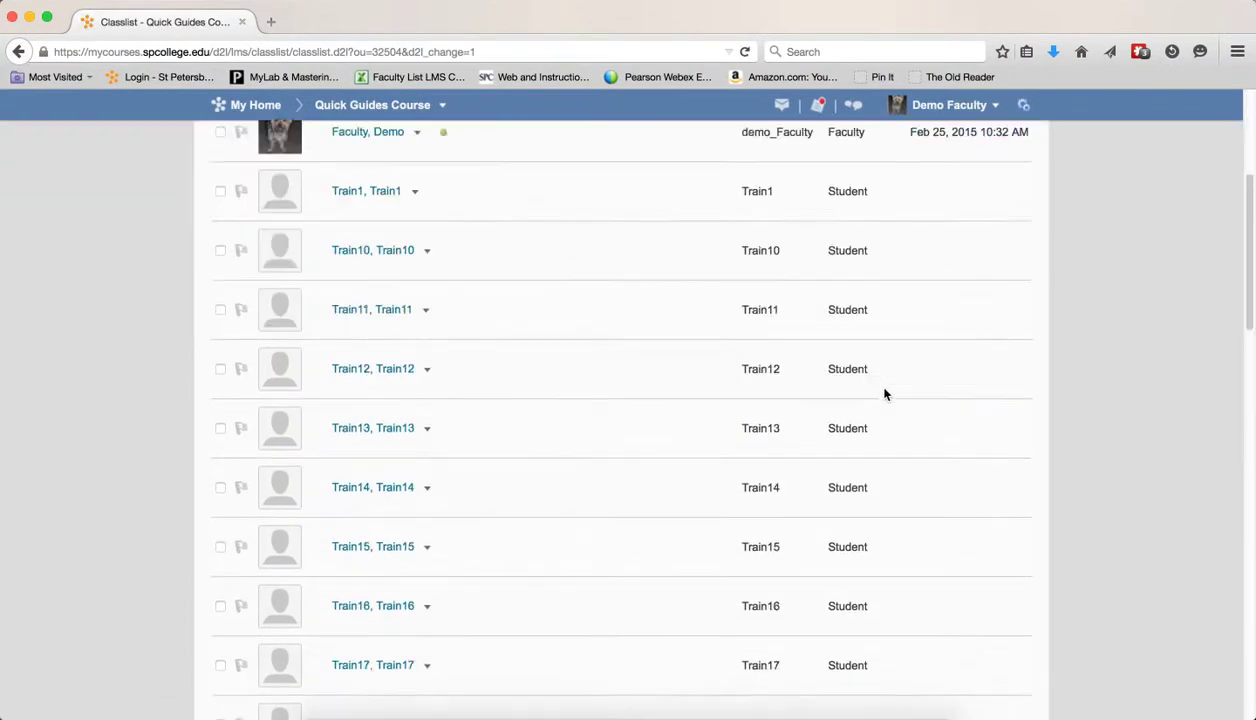
scroll(875, 385, "up", 5)
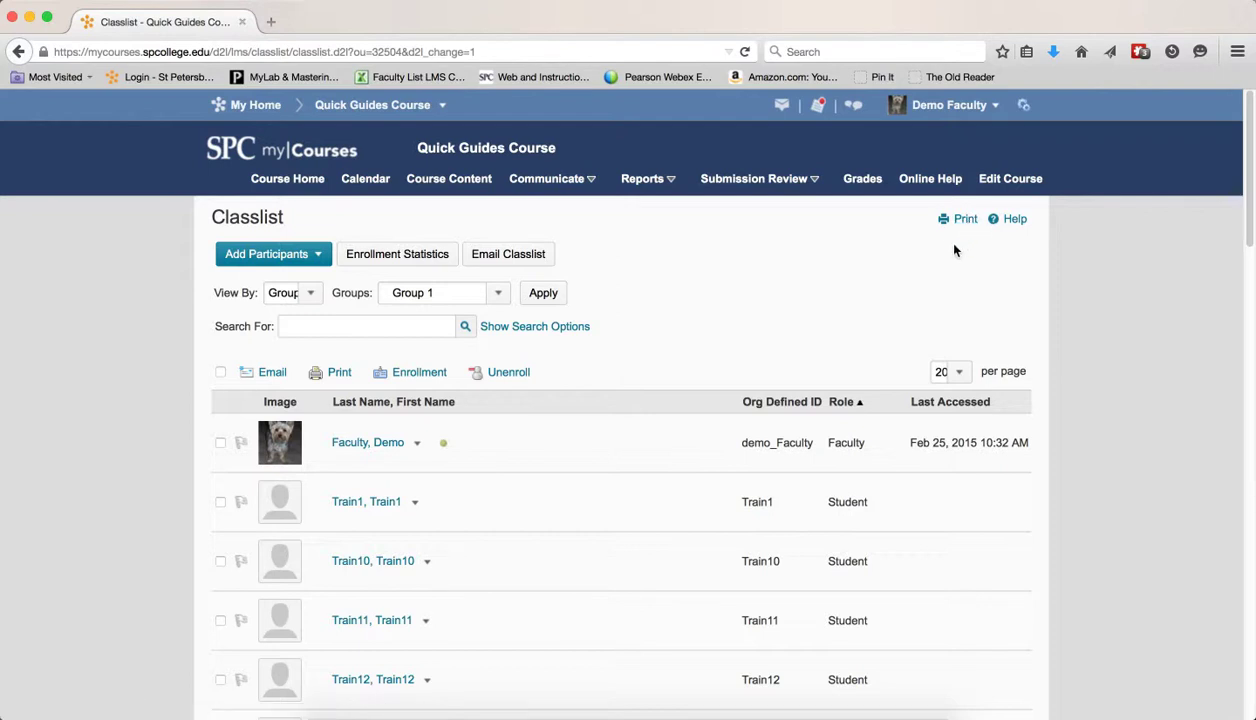
Return the classlist to the User view and look through the full participant list.
left_click(316, 300)
left_click(300, 308)
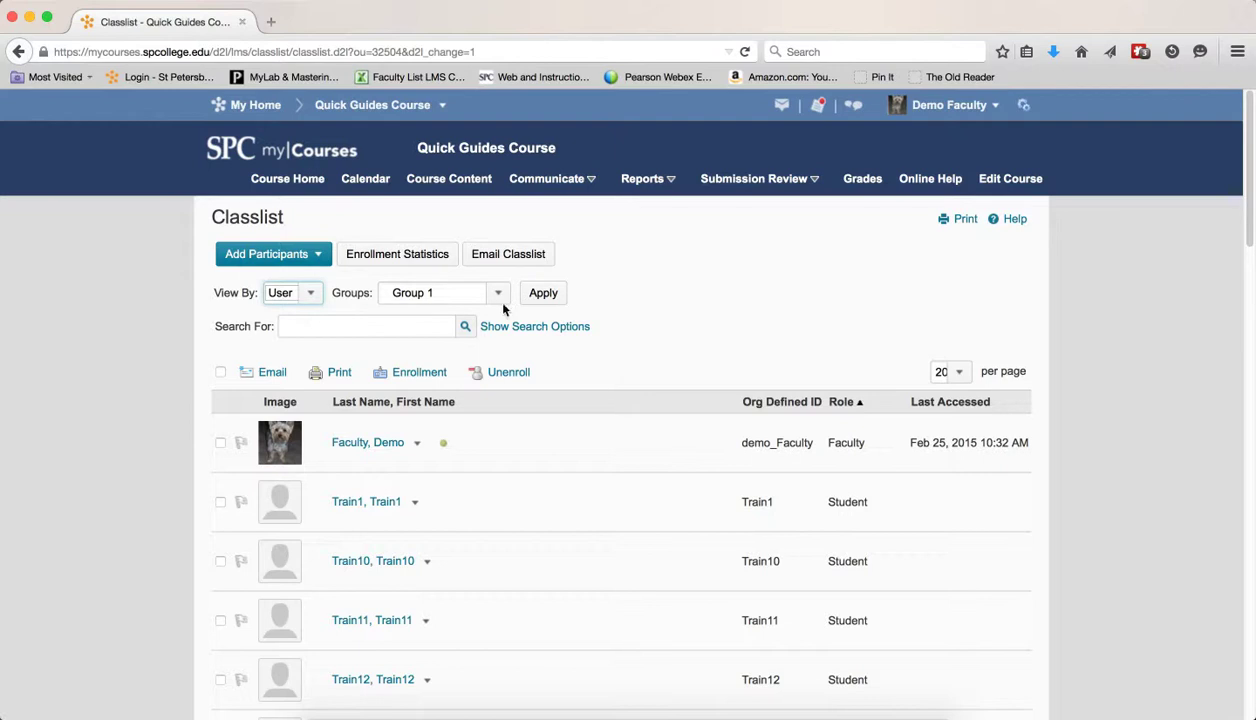
left_click(543, 293)
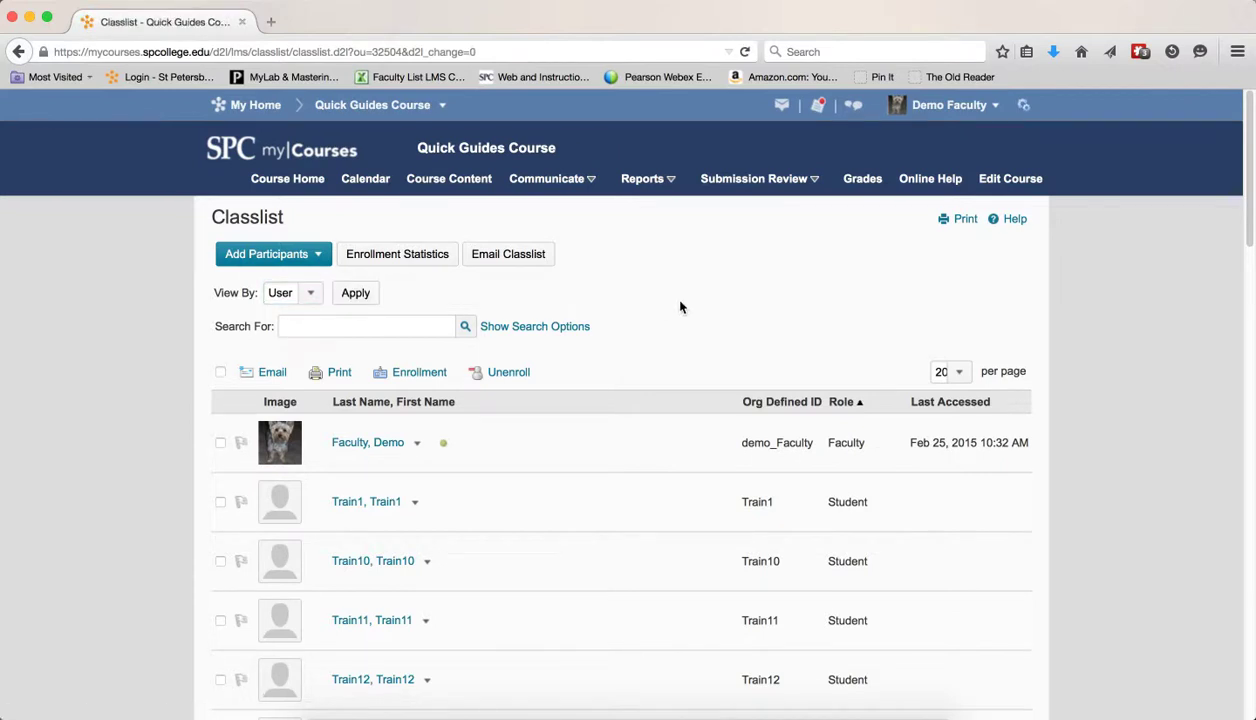
scroll(686, 317, "down", 15)
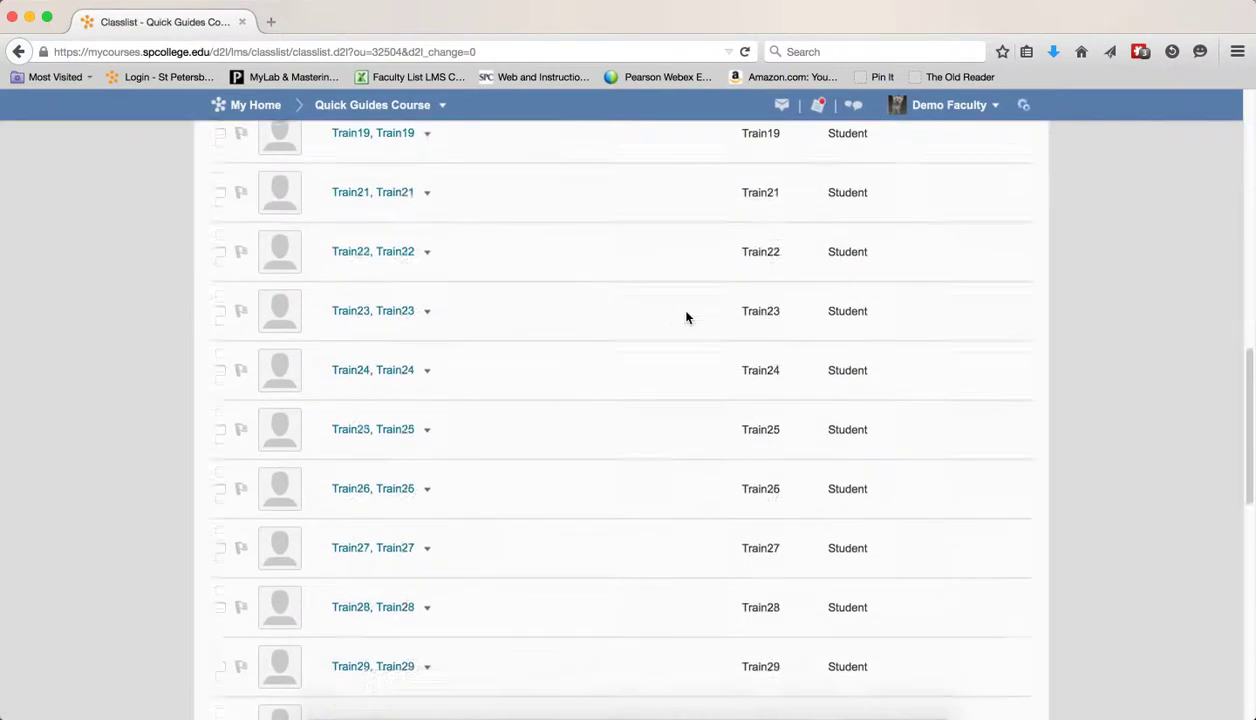
scroll(686, 317, "up", 15)
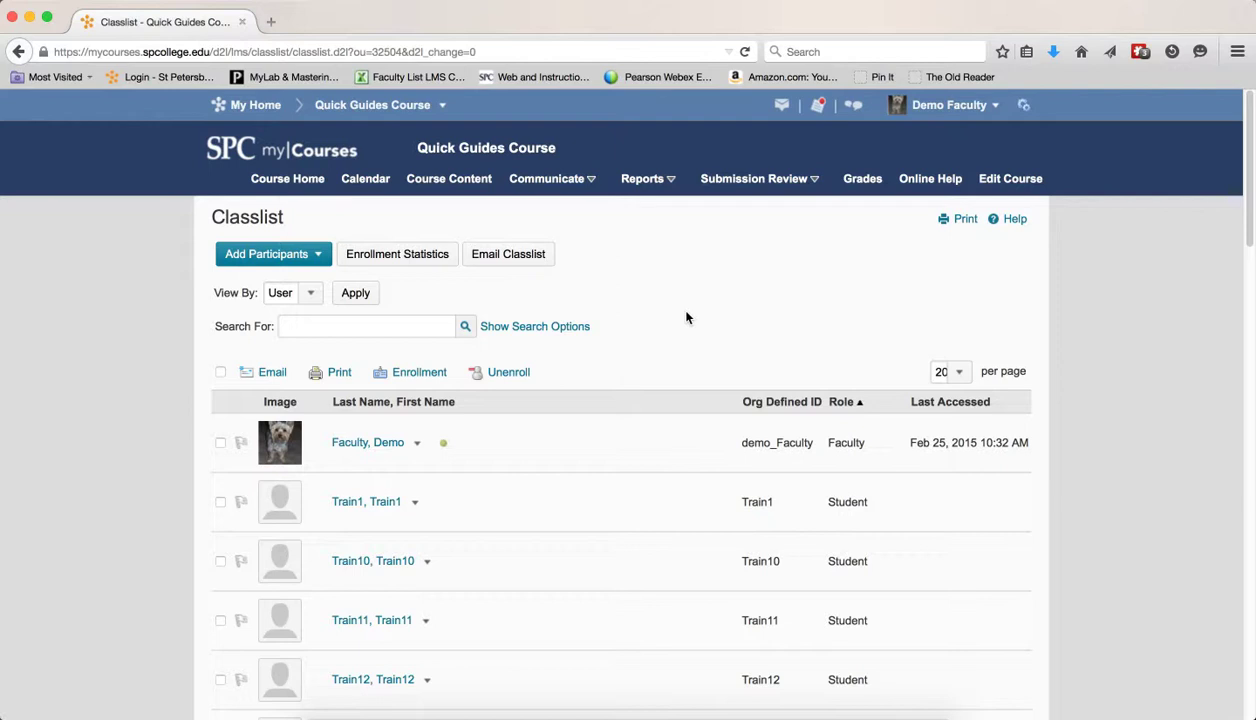
Search the classlist for train11 and clear the search.
left_click(345, 333)
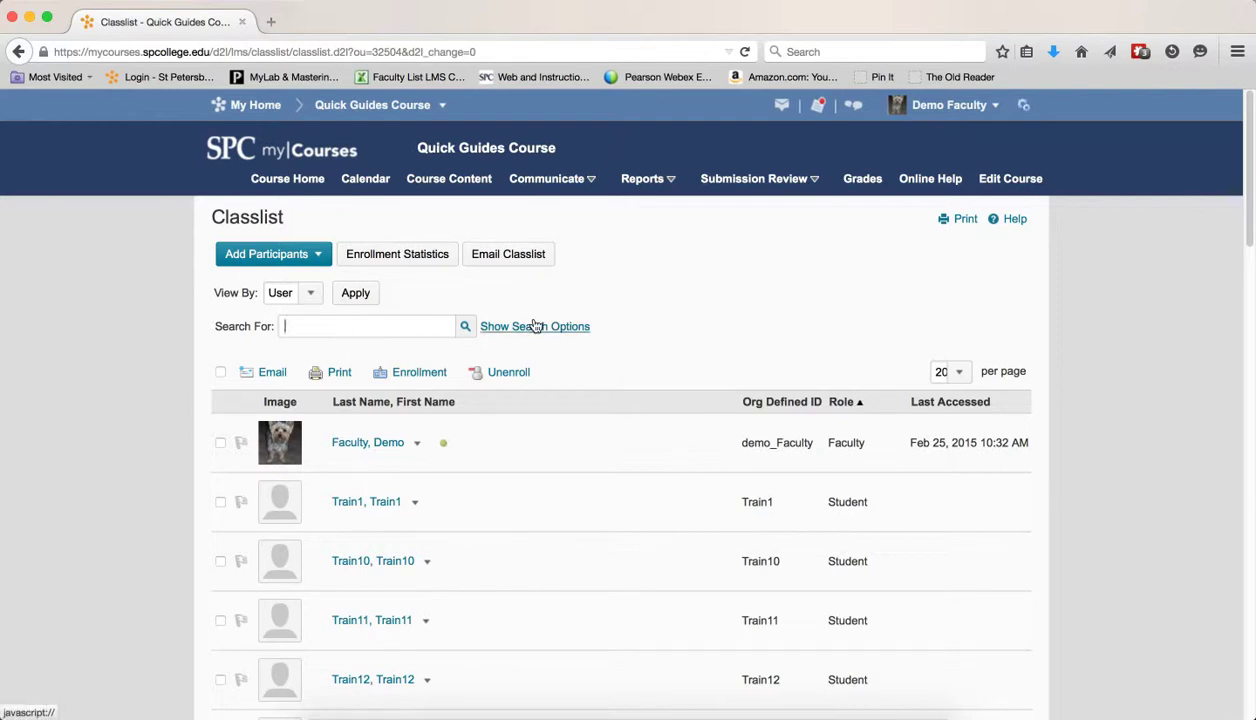
type("train11")
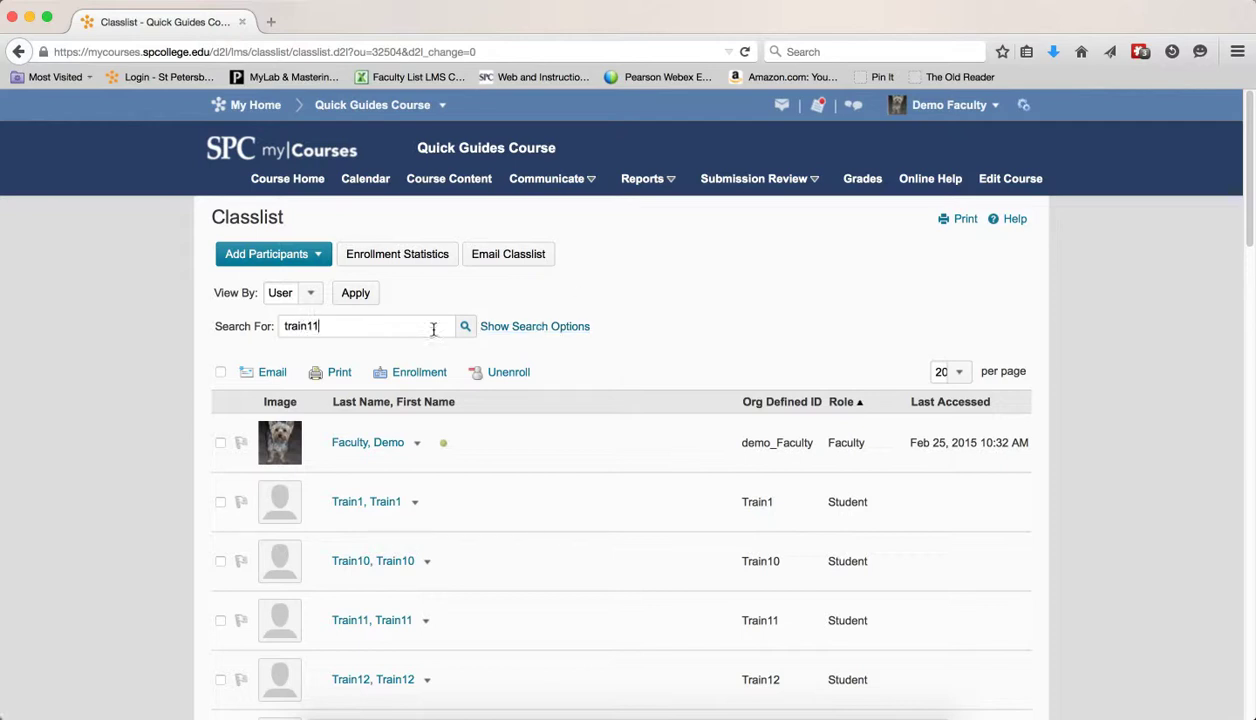
left_click(466, 336)
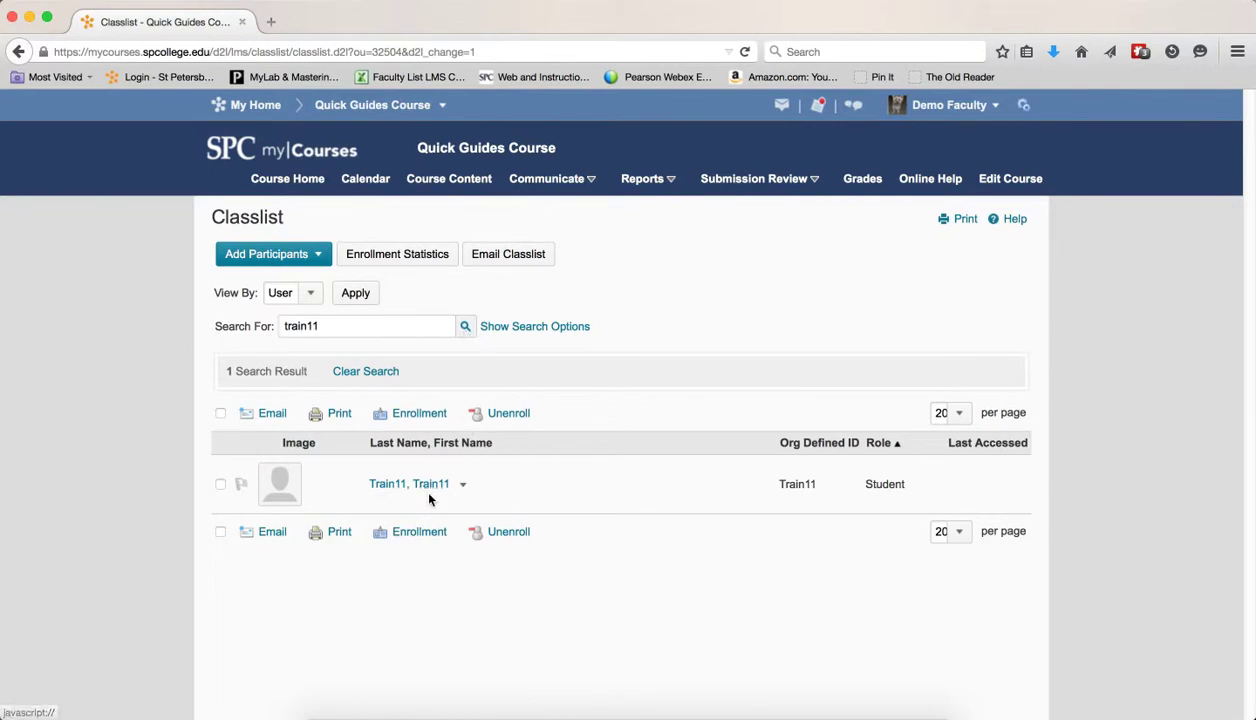
left_click(365, 373)
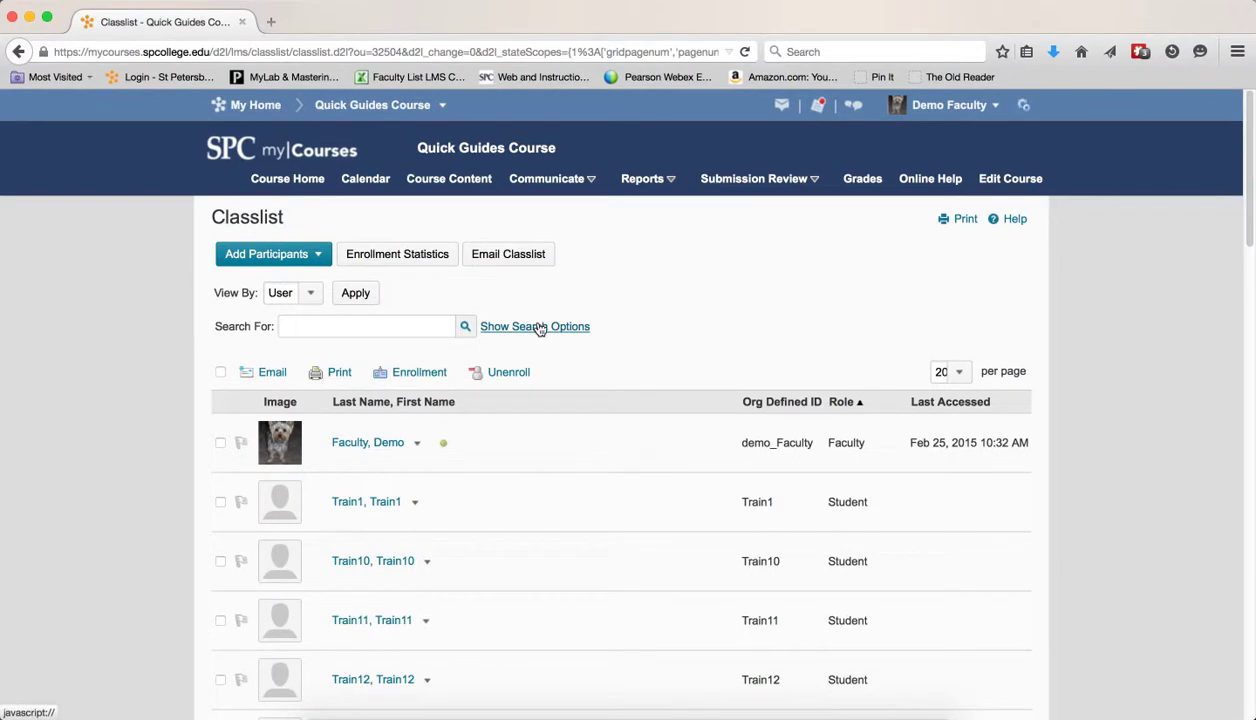
Show the classlist search options and inspect the Role filter's choices, leaving the filter off.
left_click(538, 327)
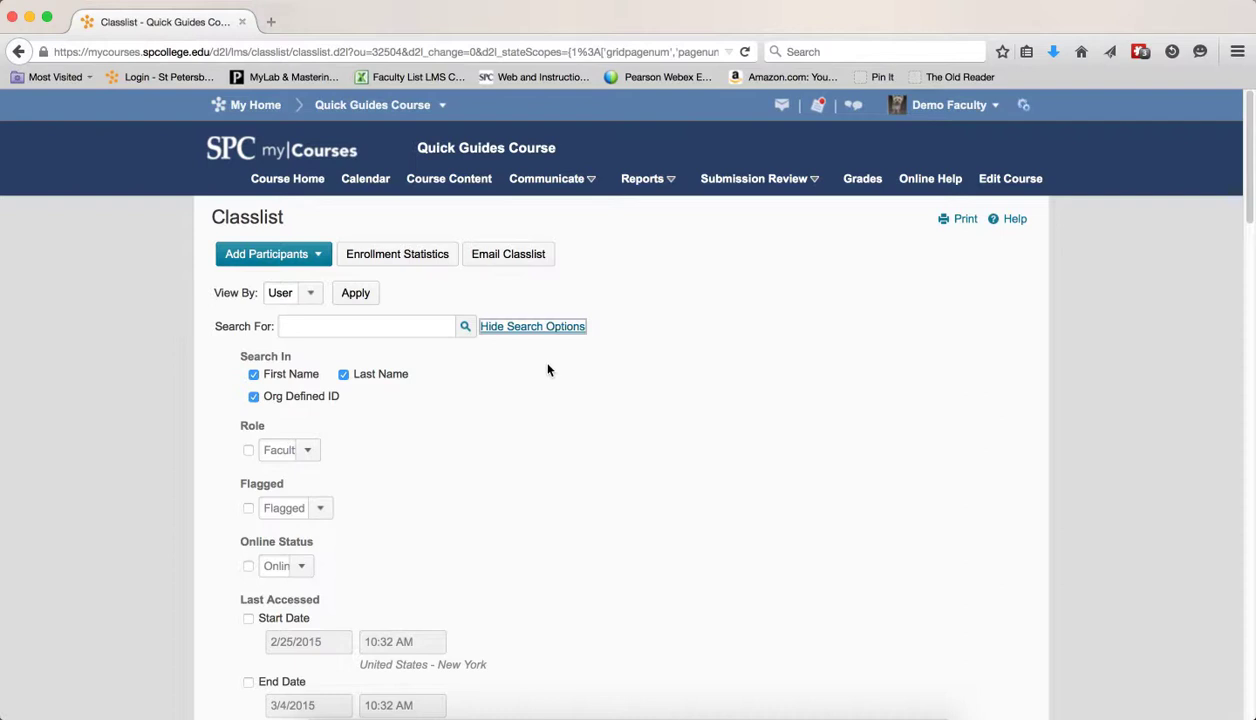
left_click(248, 450)
left_click(303, 451)
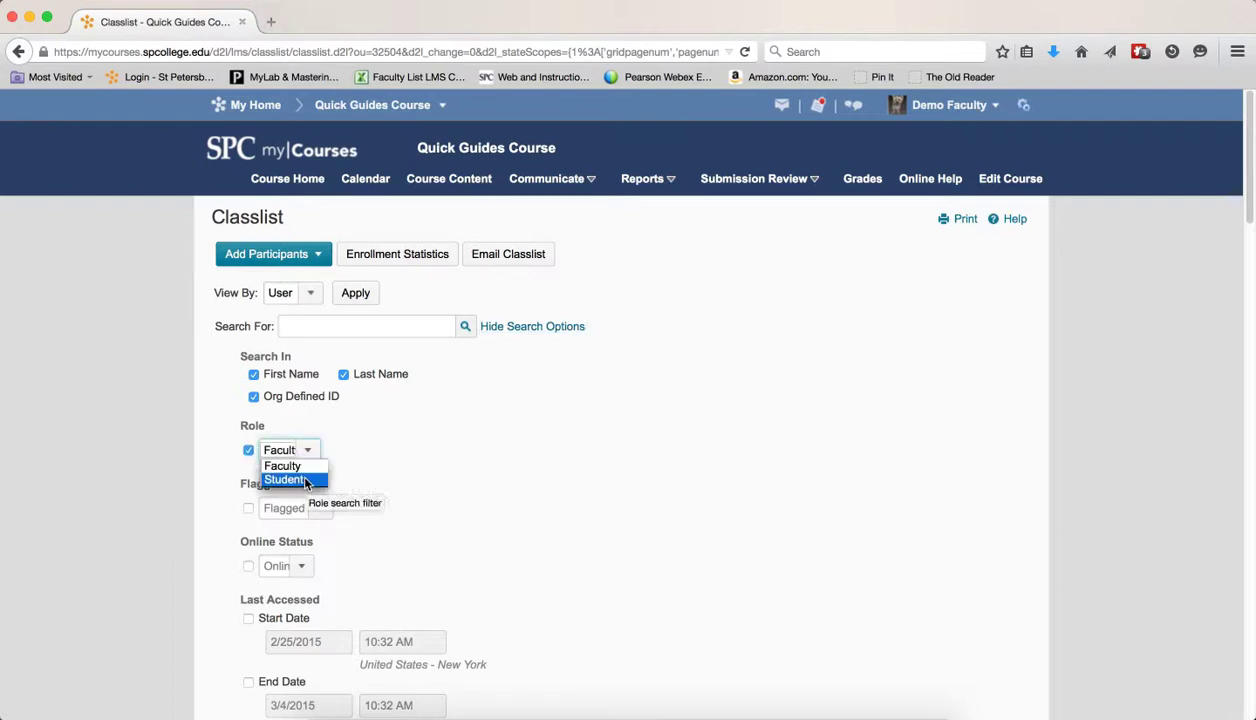
left_click(305, 451)
left_click(248, 450)
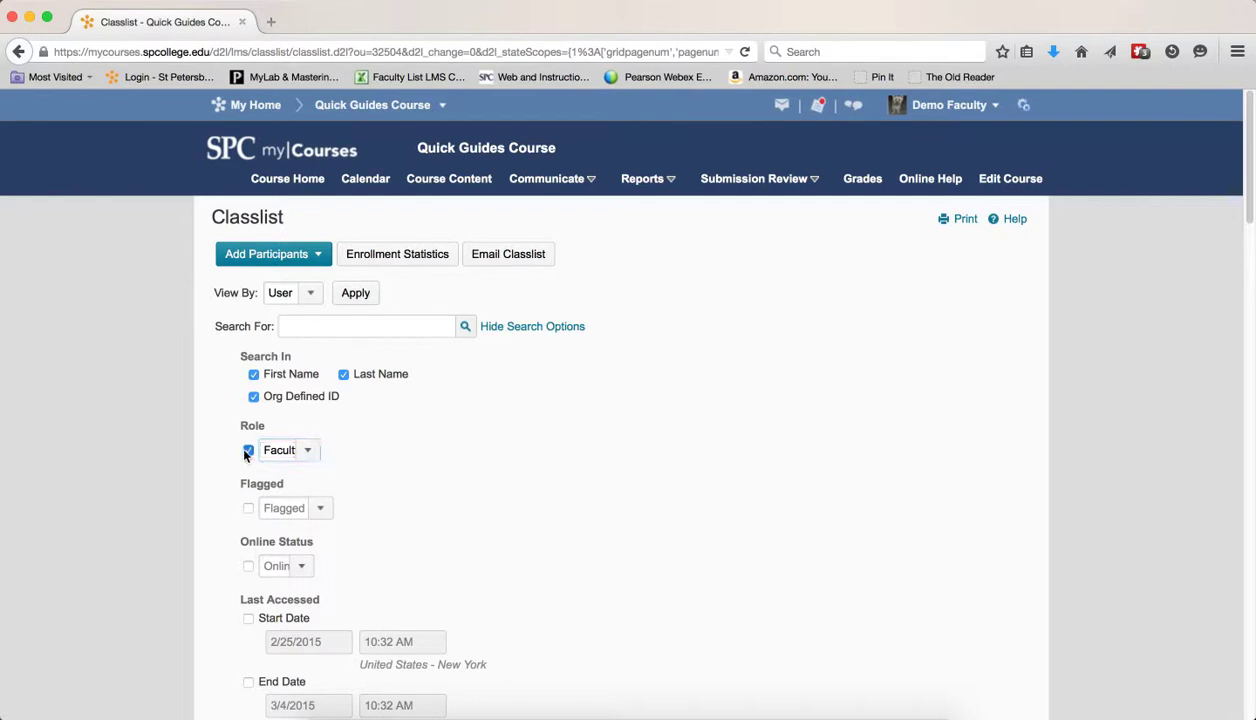
Try the Flagged filter with the Flagged option, examine the participants' flag markers, and turn the filter off.
left_click(248, 508)
left_click(320, 508)
left_click(285, 522)
scroll(464, 500, "down", 5)
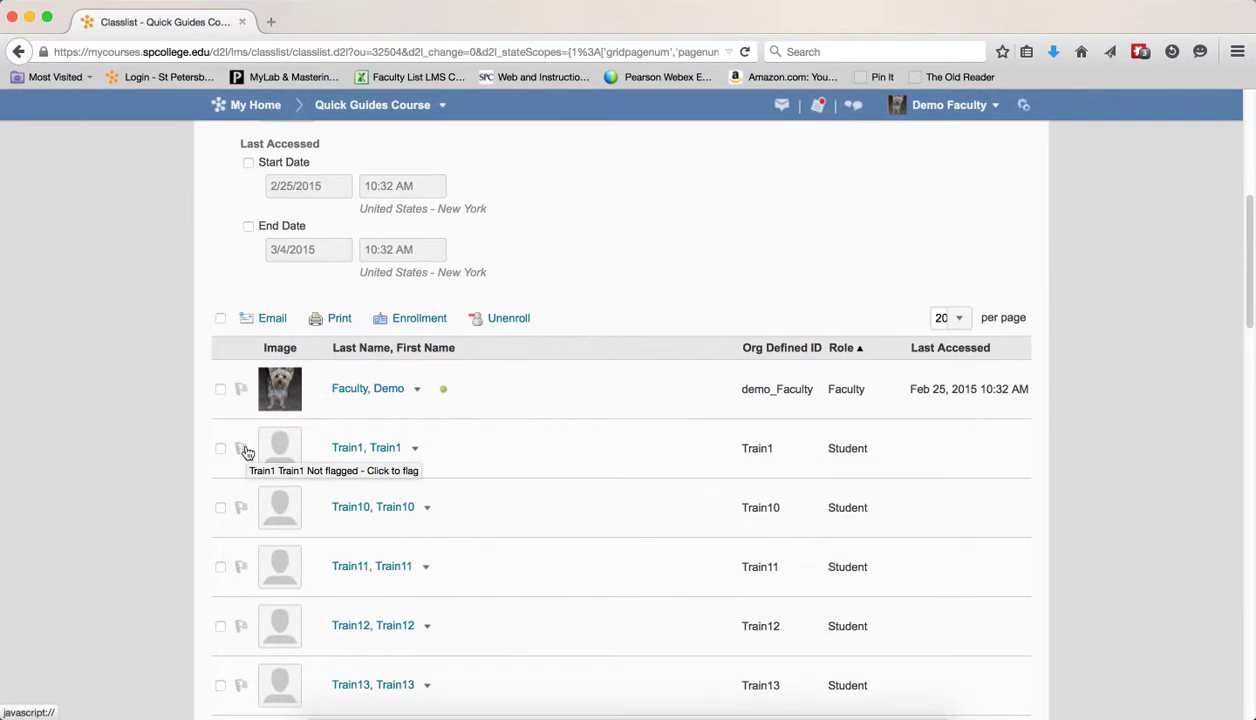
scroll(569, 392, "up", 4)
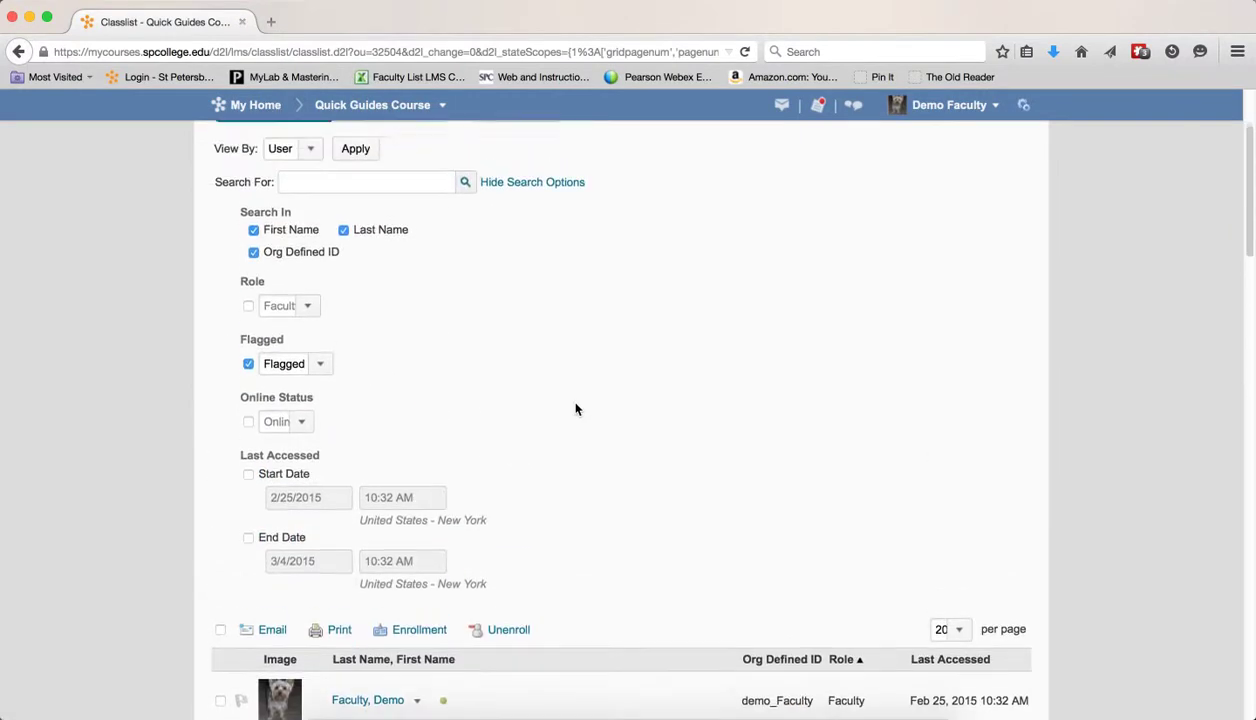
left_click(249, 370)
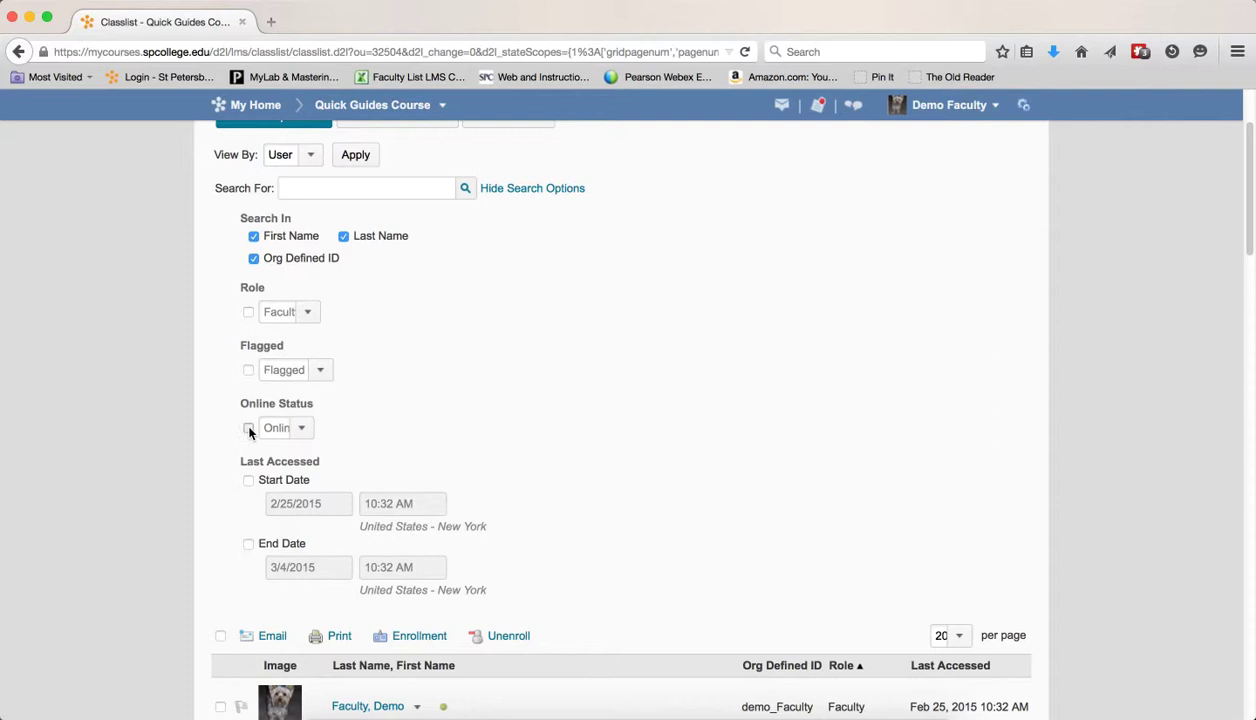
Search the classlist for participants whose online status is Offline, and clear the search after reviewing the list.
left_click(248, 428)
left_click(302, 428)
left_click(309, 430)
left_click(294, 428)
left_click(465, 190)
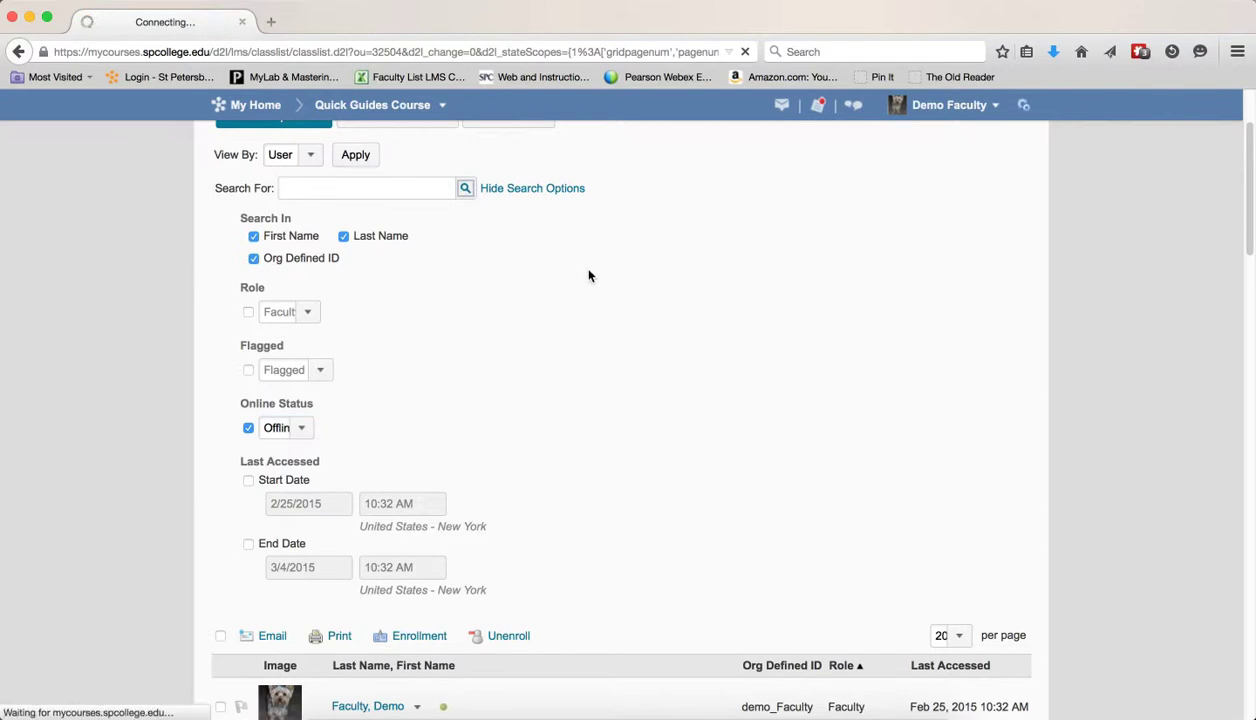
scroll(618, 370, "down", 5)
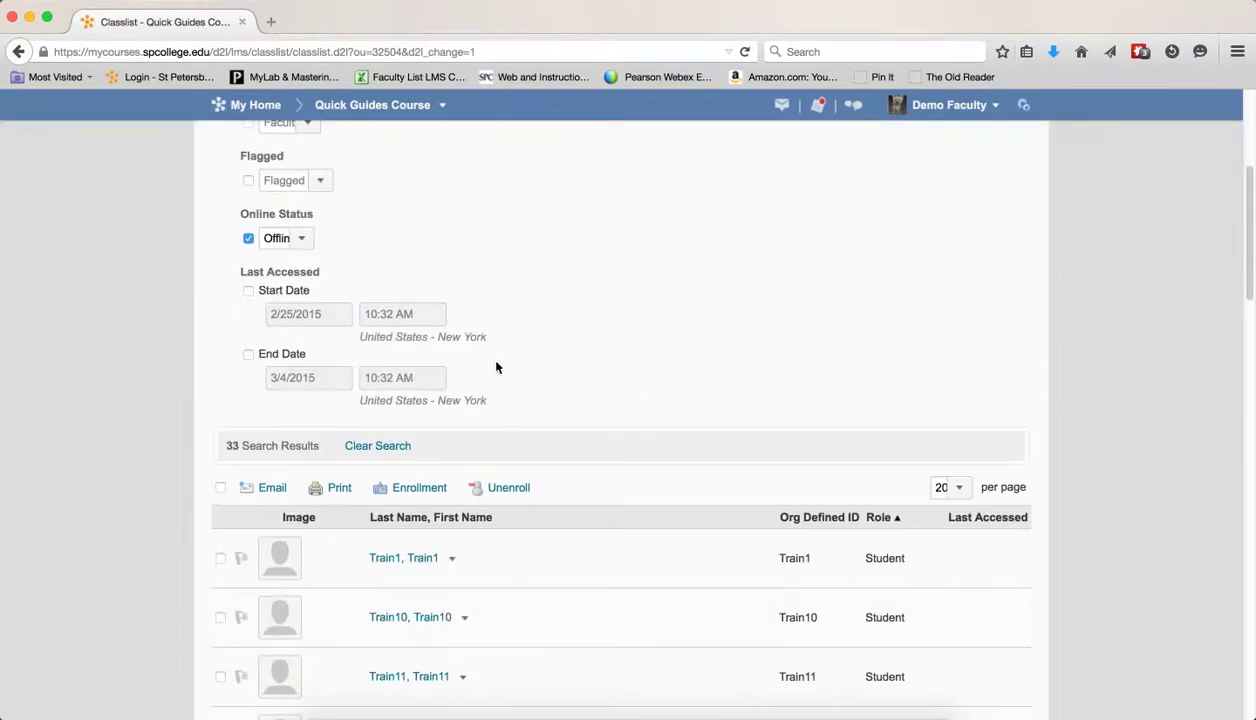
scroll(353, 255, "up", 4)
scroll(432, 474, "down", 4)
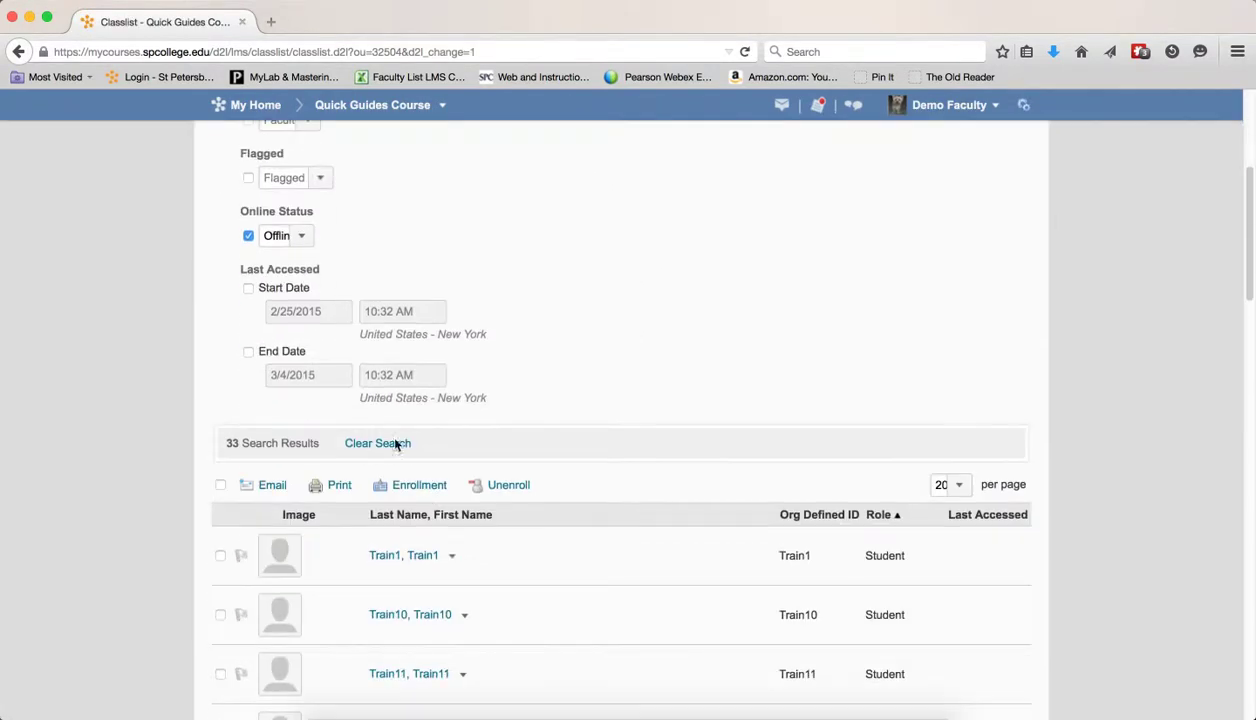
left_click(385, 448)
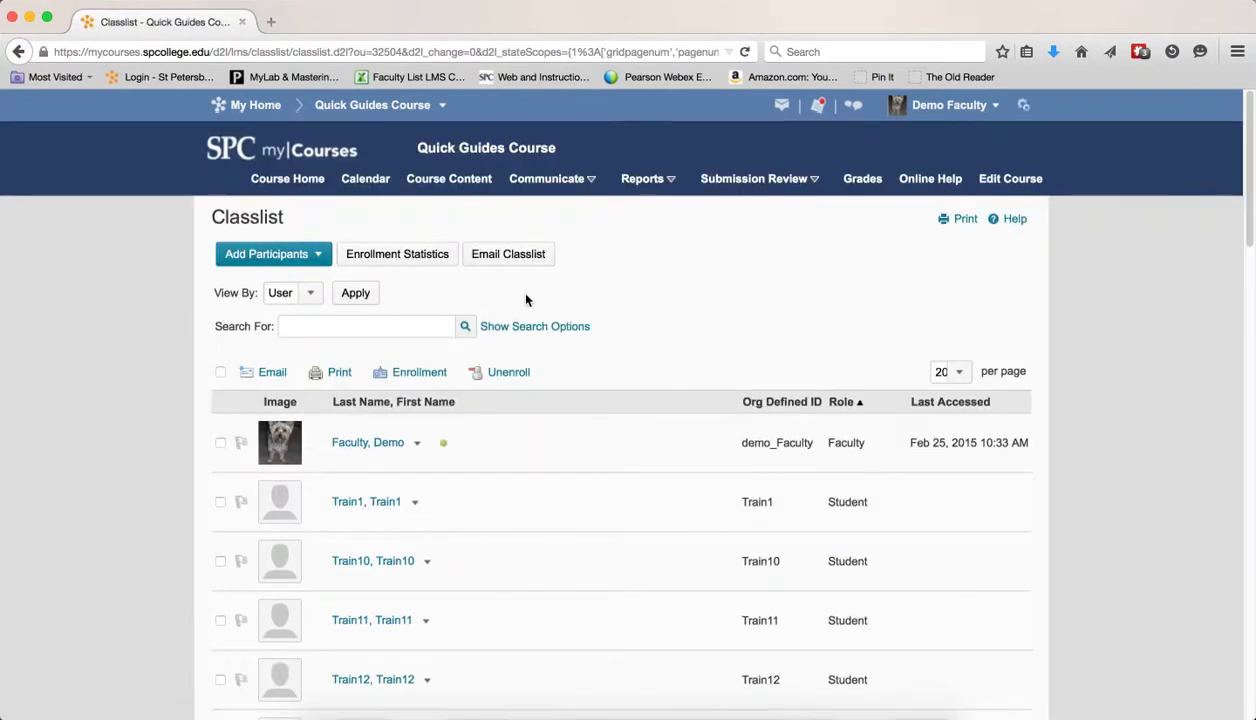
Show the search options again and enable the Start Date filter under Last Accessed.
left_click(552, 326)
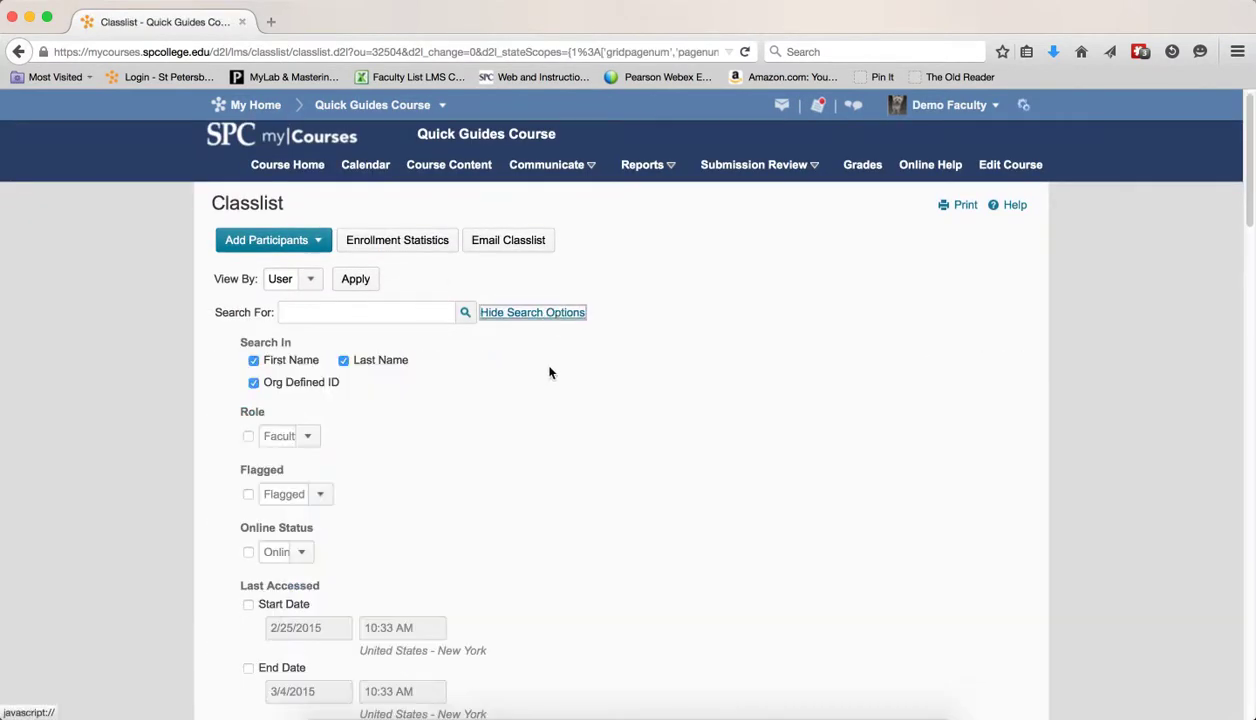
scroll(545, 375, "down", 1)
scroll(499, 387, "down", 5)
scroll(280, 220, "up", 1)
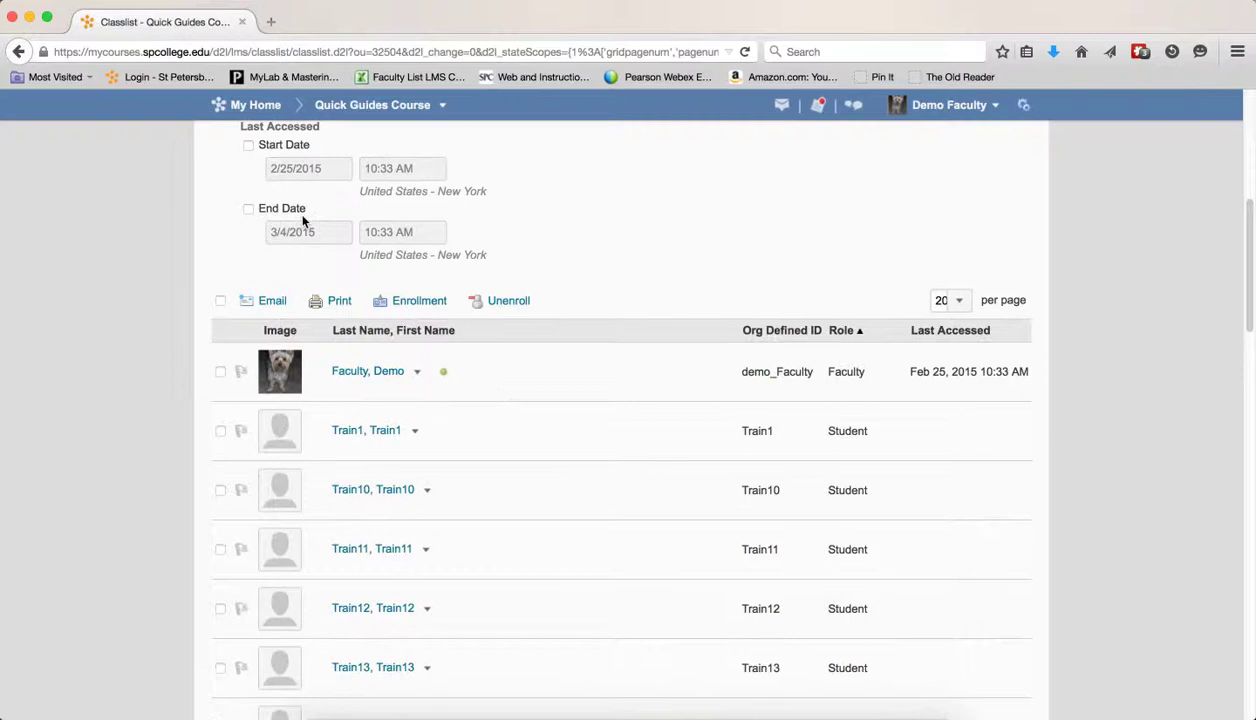
left_click(247, 195)
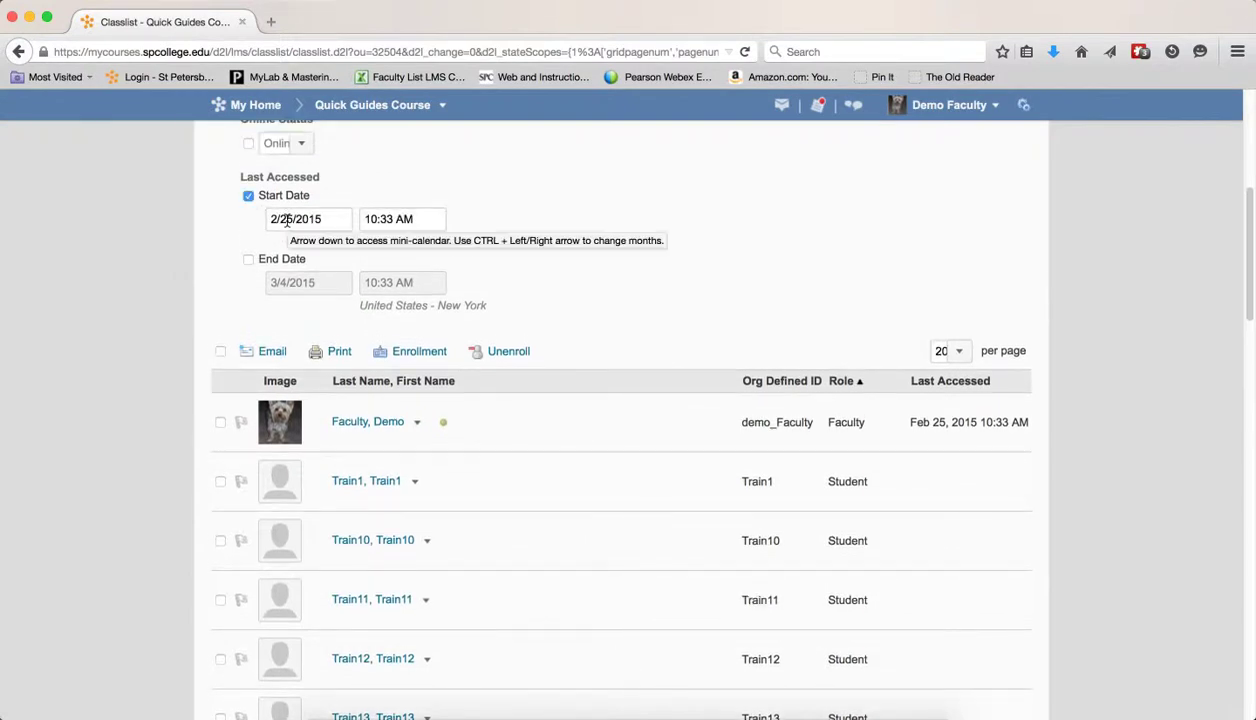
Try the End Date filter under Last Accessed, and turn off both the Start Date and End Date filters.
left_click(250, 260)
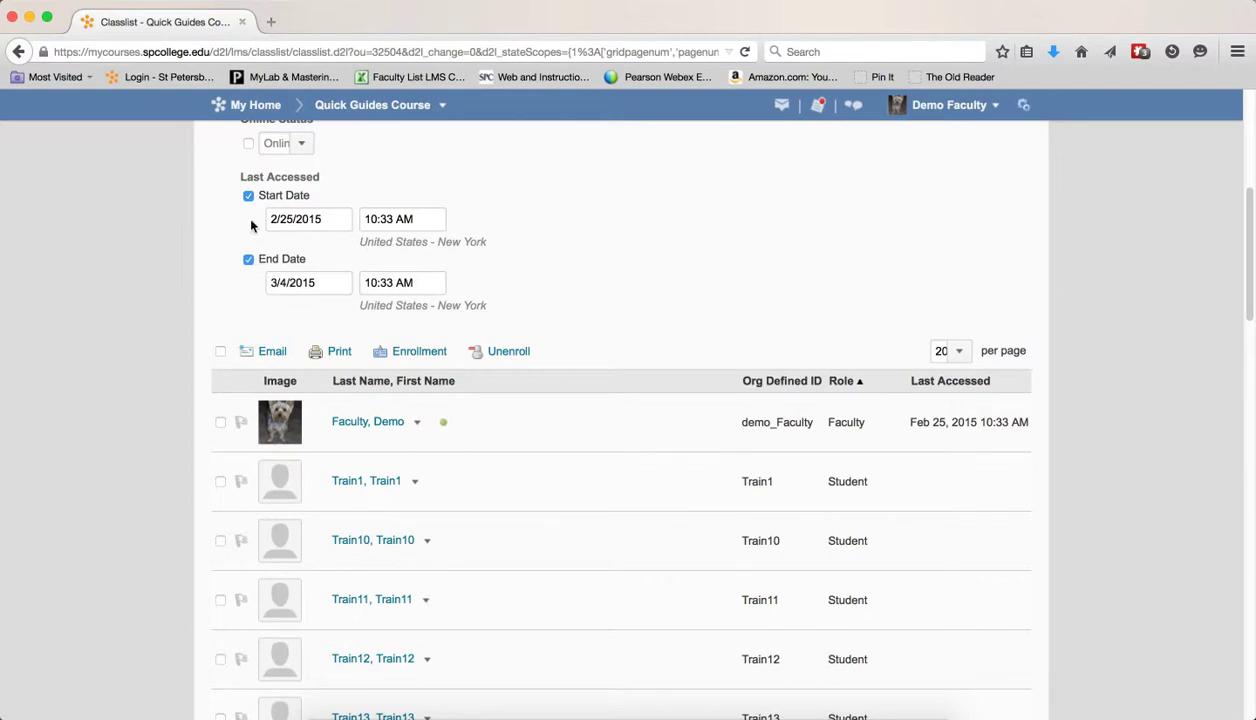
left_click(249, 198)
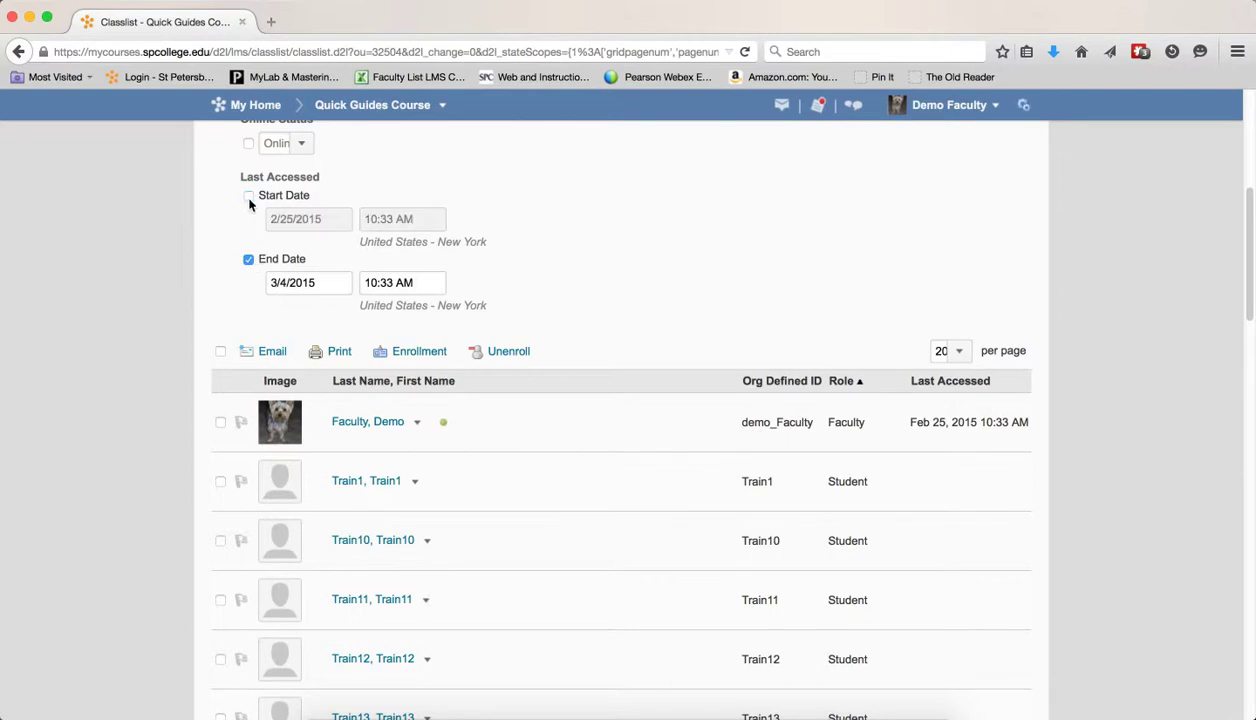
left_click(249, 261)
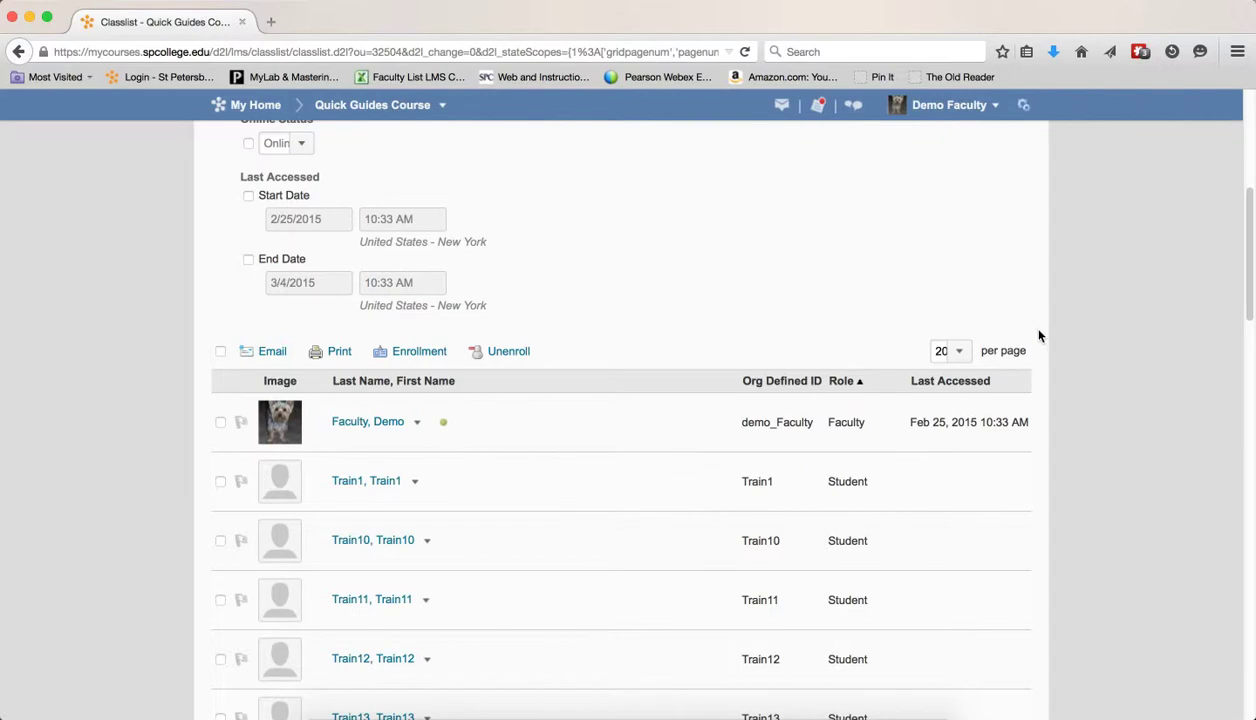
Sort the classlist by last name and hide the search options.
left_click(360, 386)
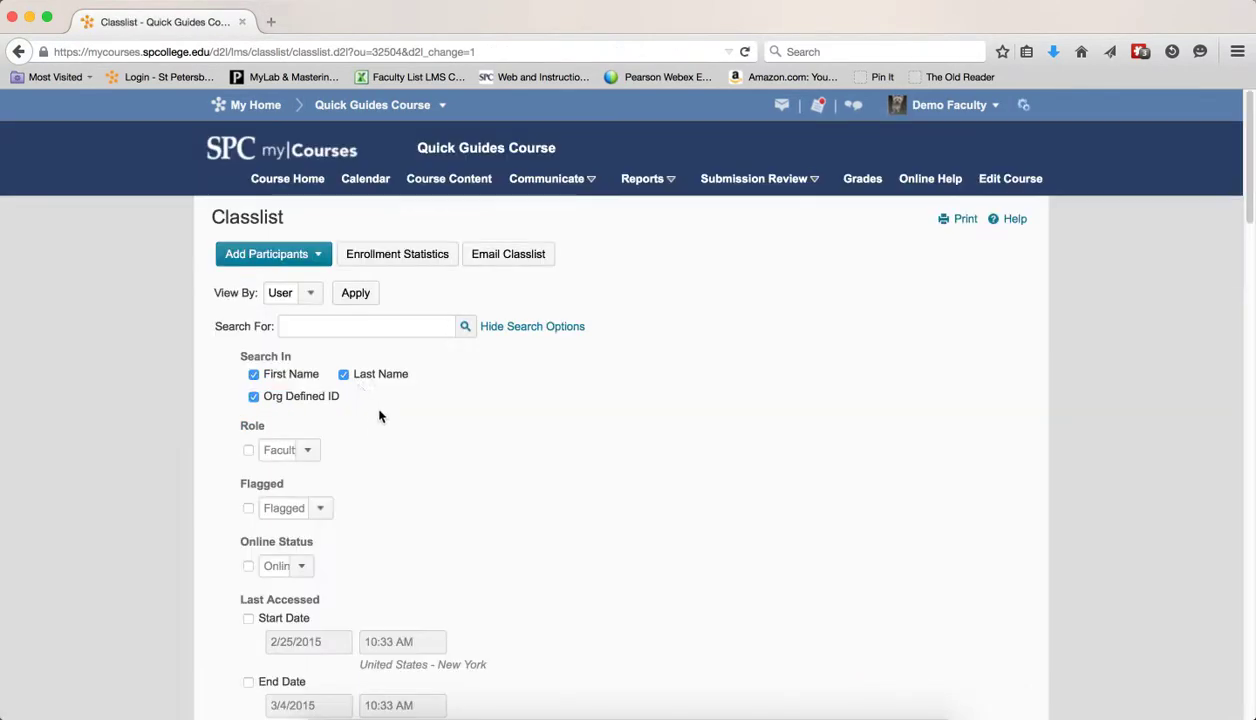
left_click(486, 328)
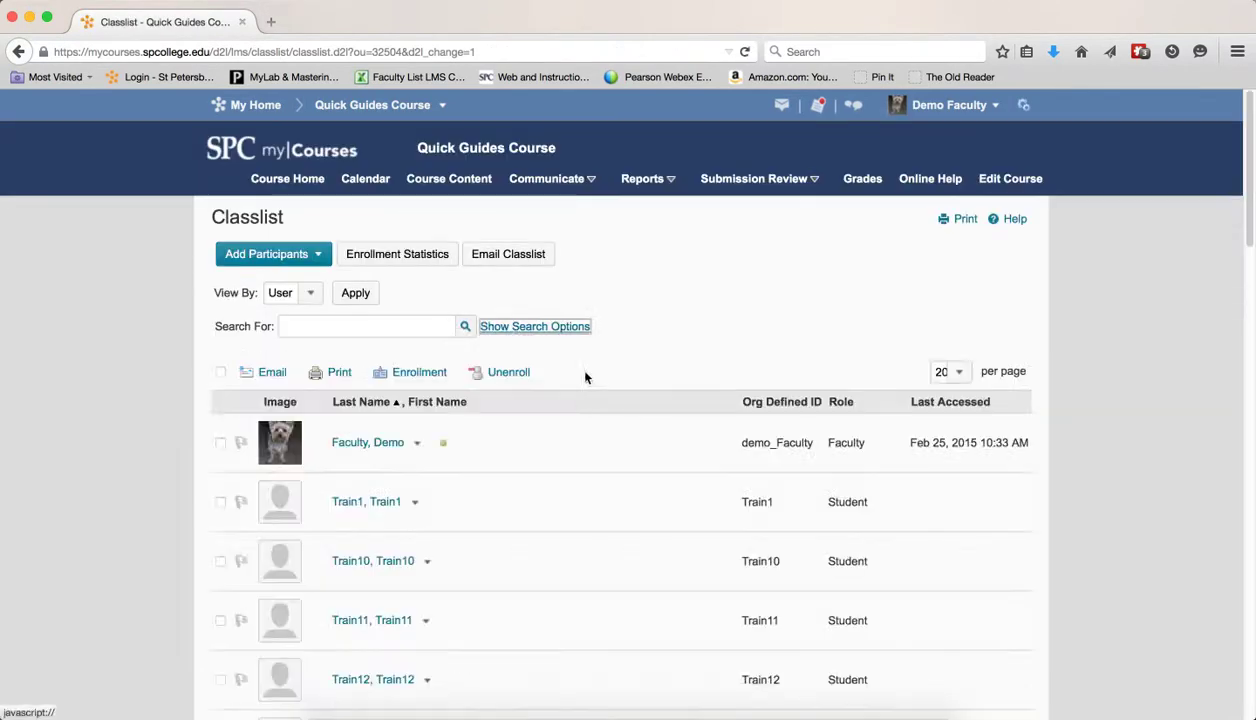
Sort the classlist by first name in ascending and descending order, and do the same by last name.
left_click(410, 404)
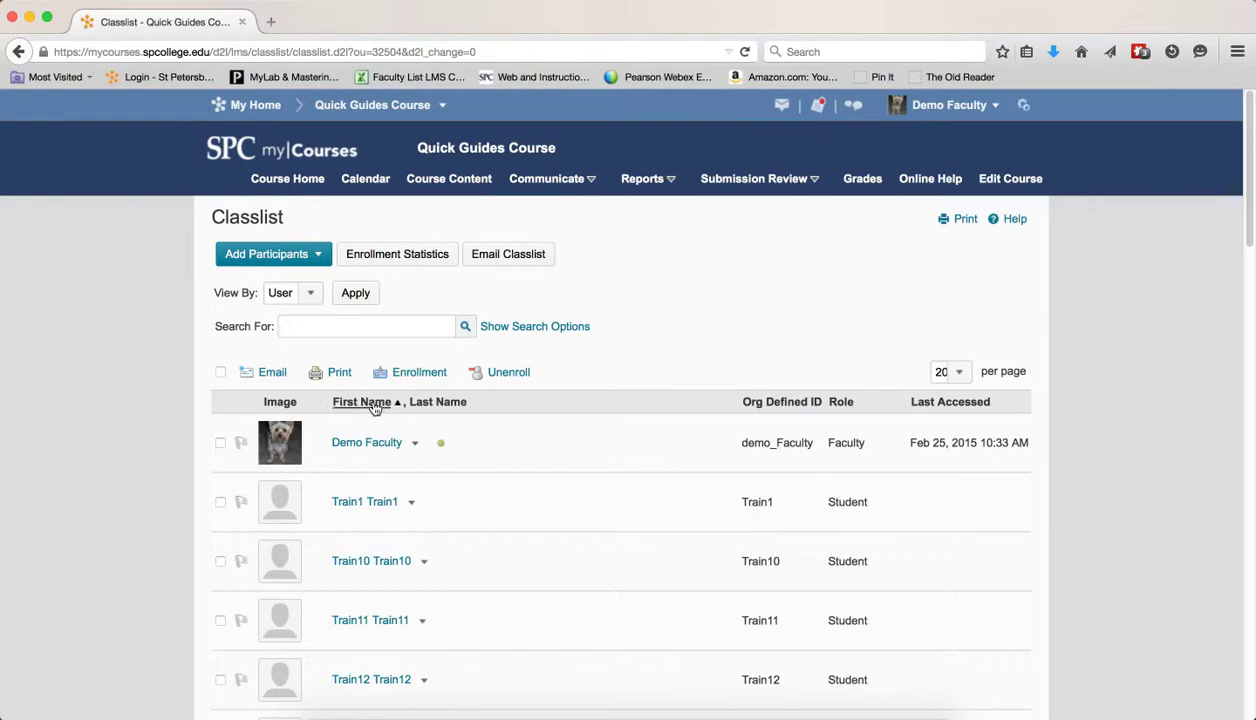
left_click(385, 404)
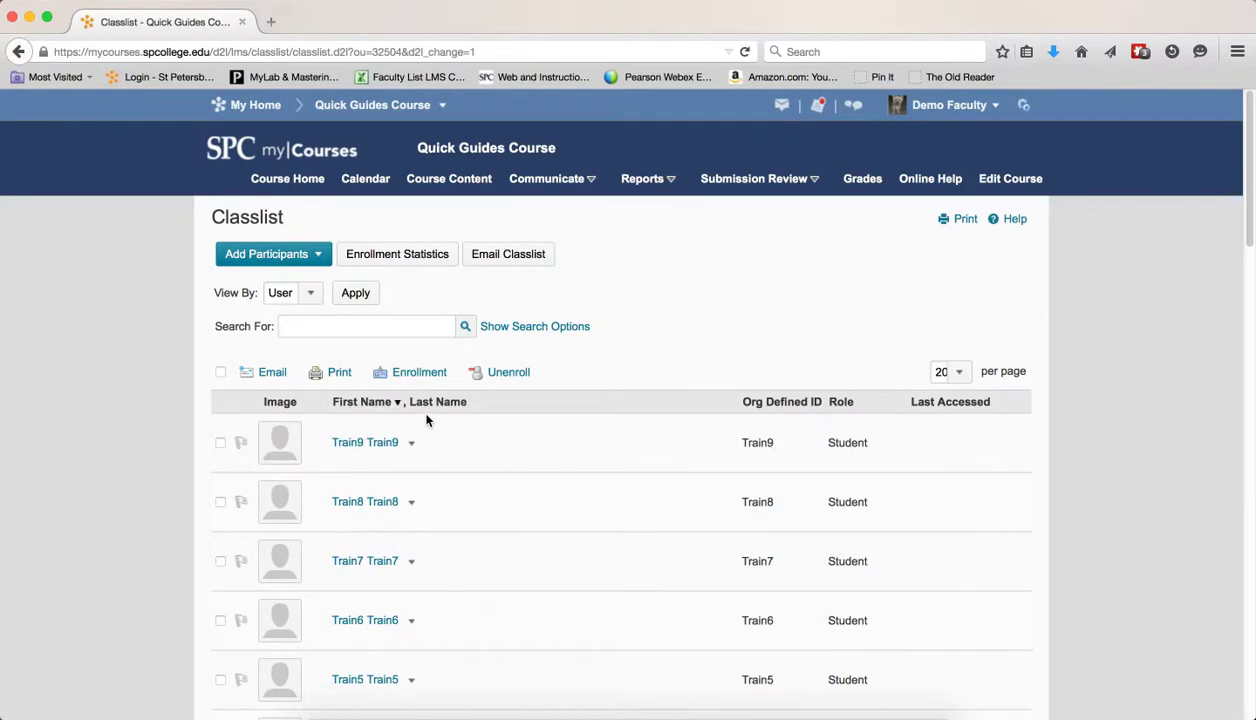
left_click(437, 404)
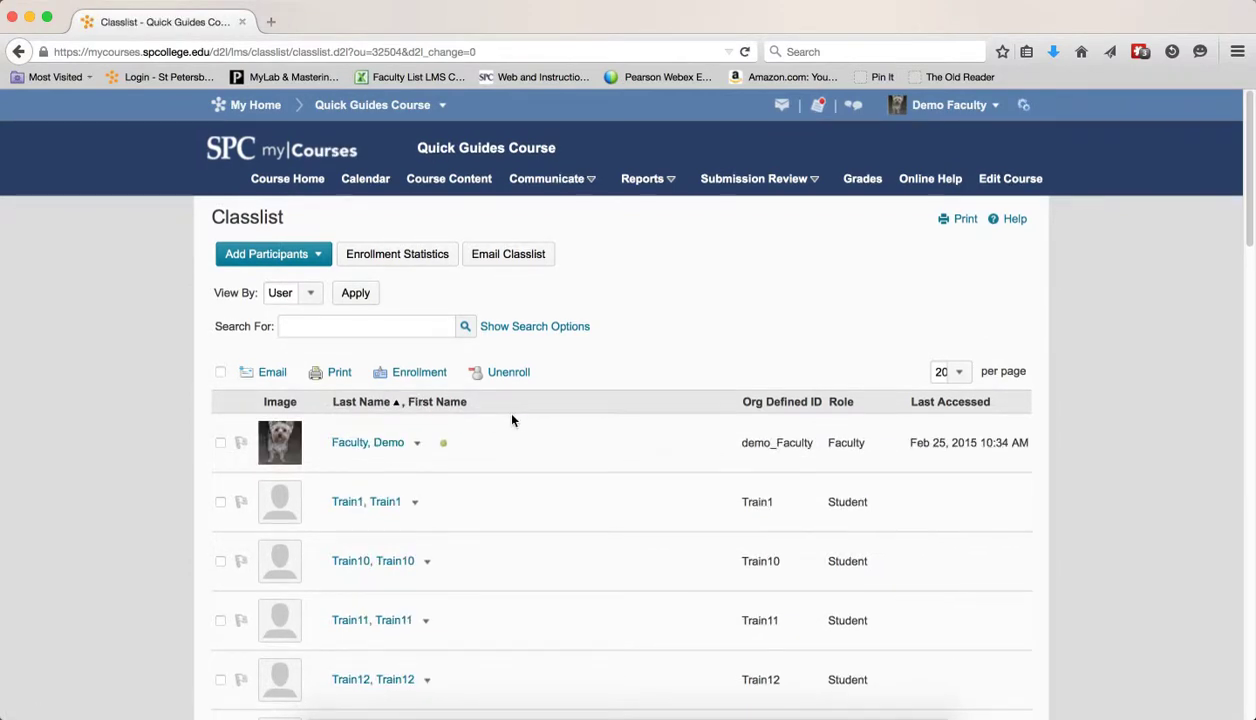
left_click(382, 406)
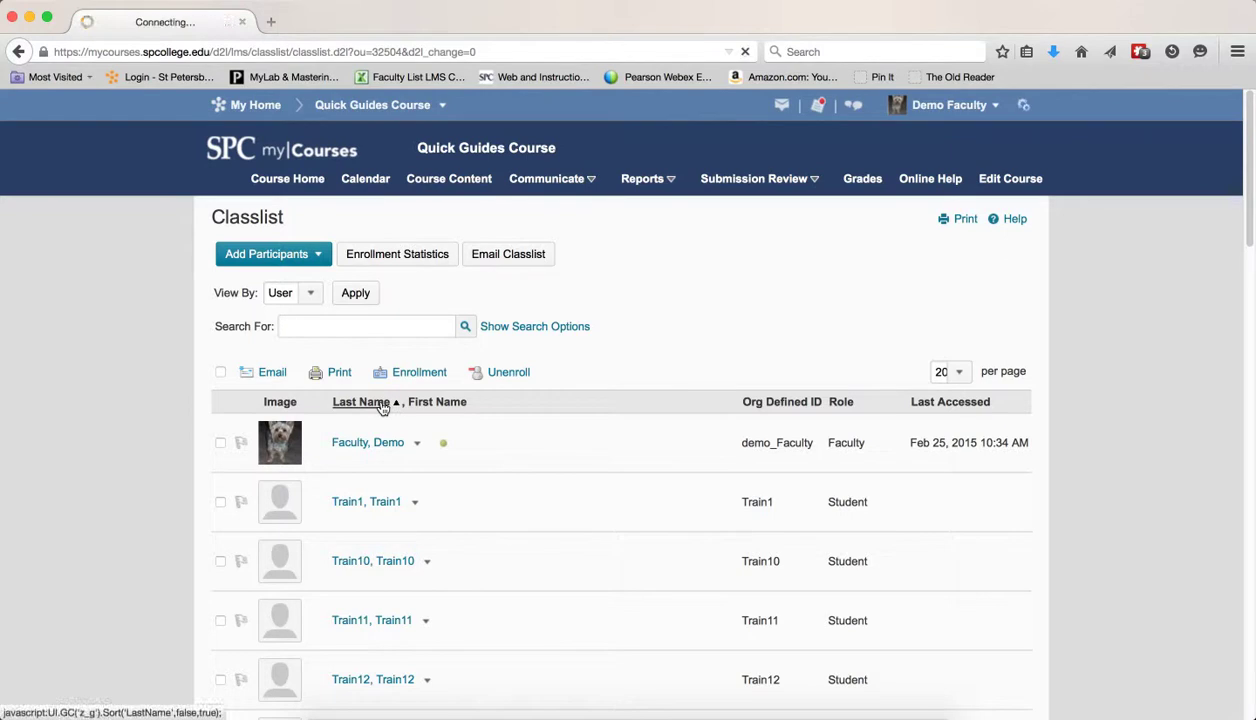
left_click(382, 406)
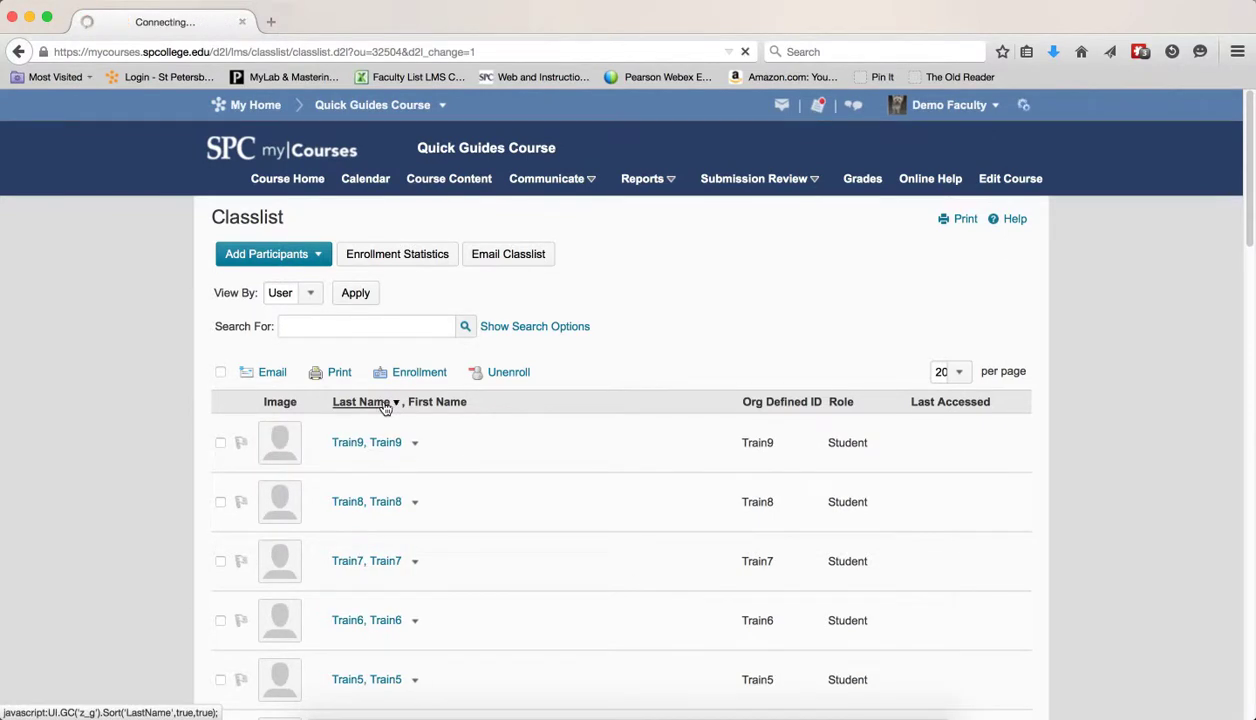
Sort the classlist by Org Defined ID, and by Role in both ascending and descending order.
left_click(780, 404)
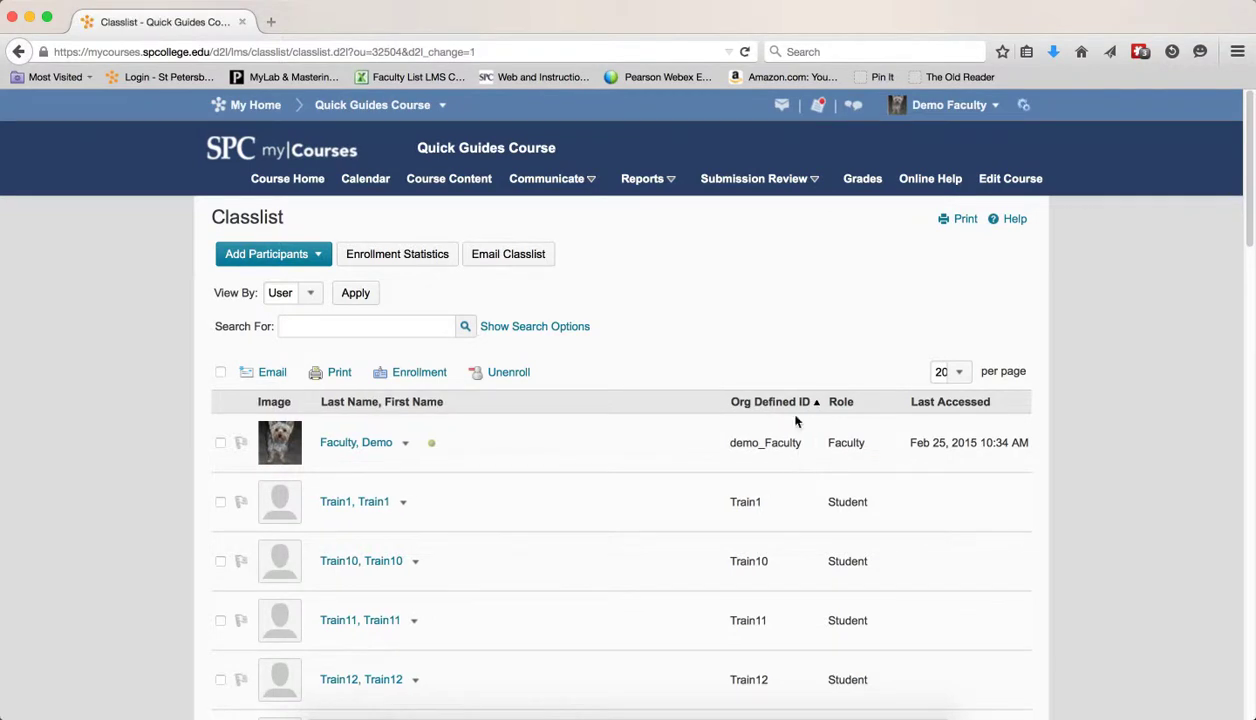
left_click(846, 404)
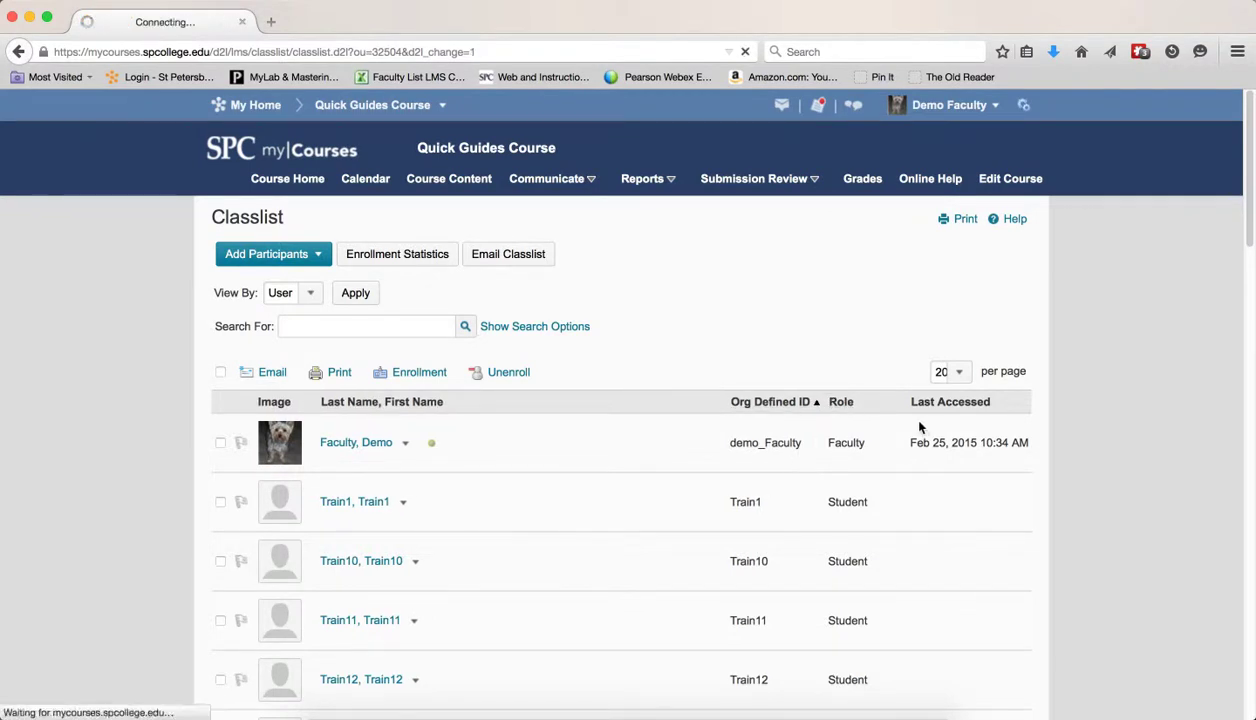
left_click(843, 406)
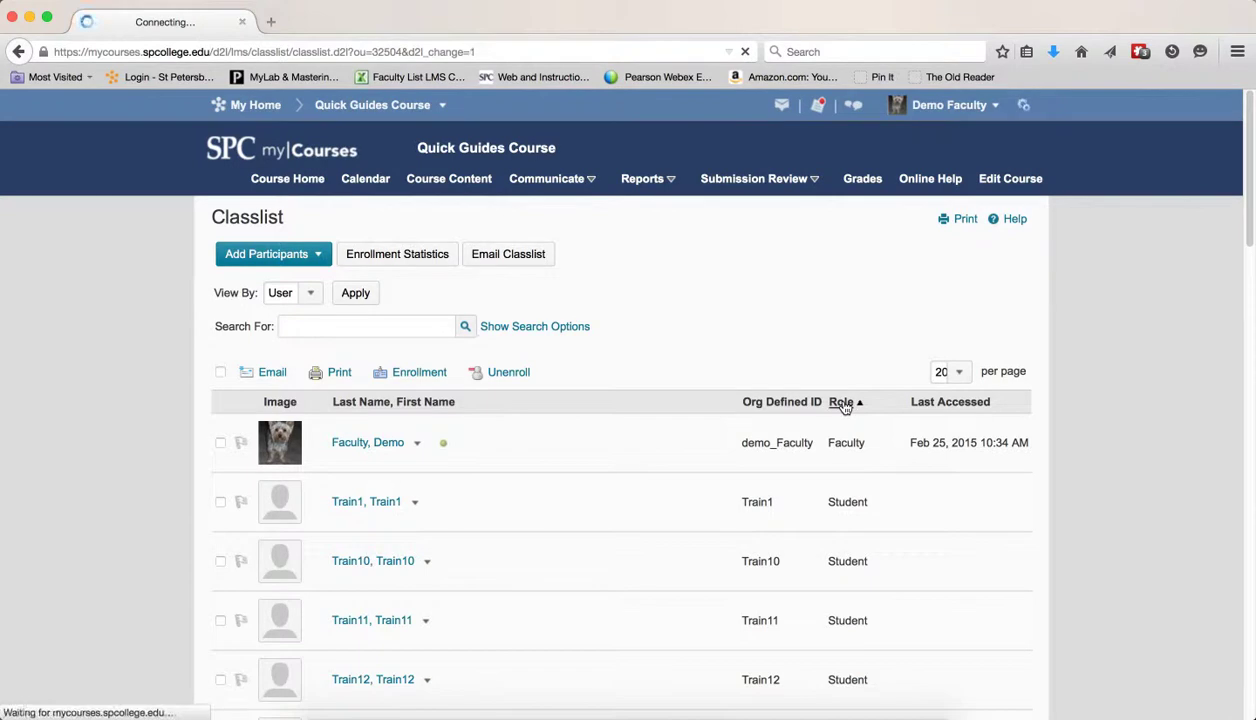
left_click(843, 406)
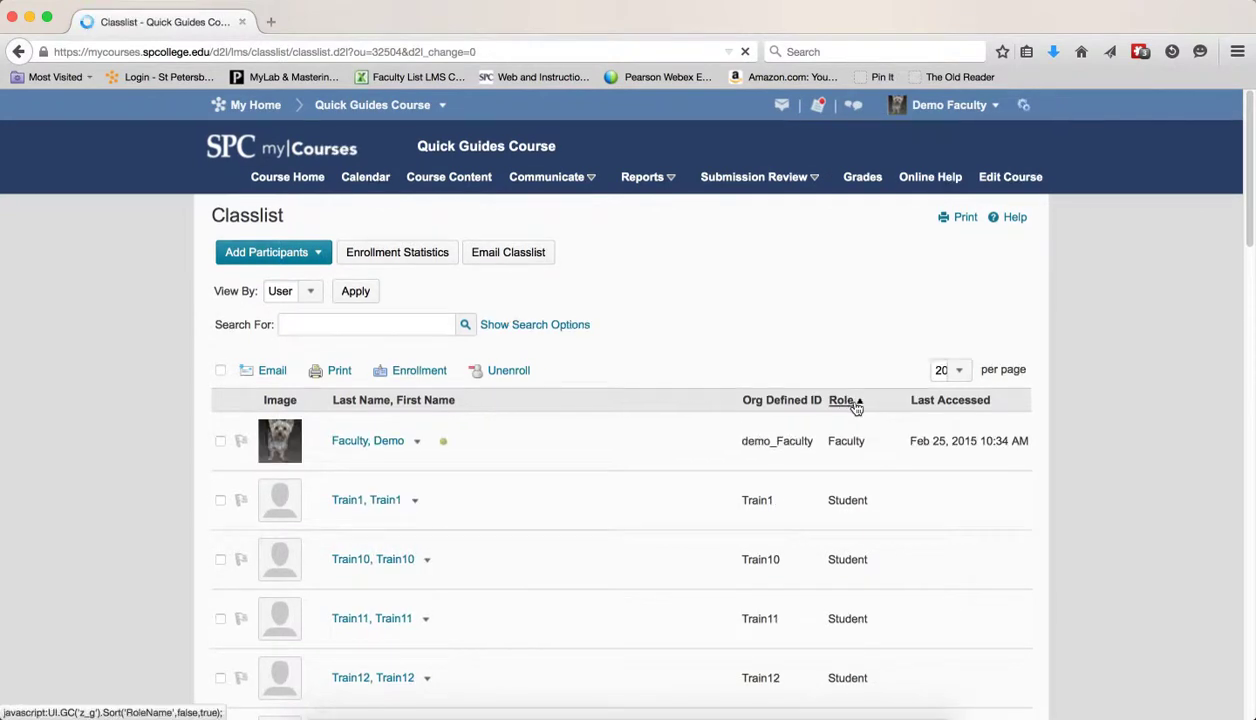
Sort the classlist by Last Accessed in both orders, and switch the sorting back to last name.
left_click(955, 402)
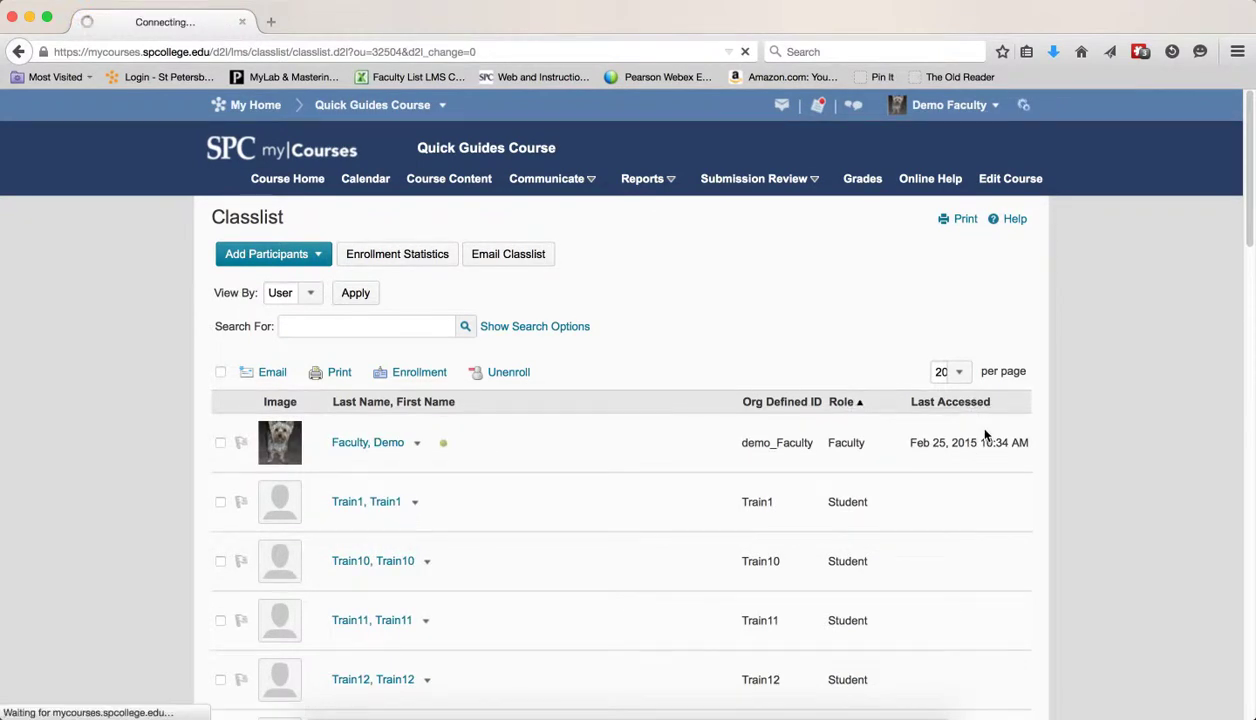
left_click(955, 406)
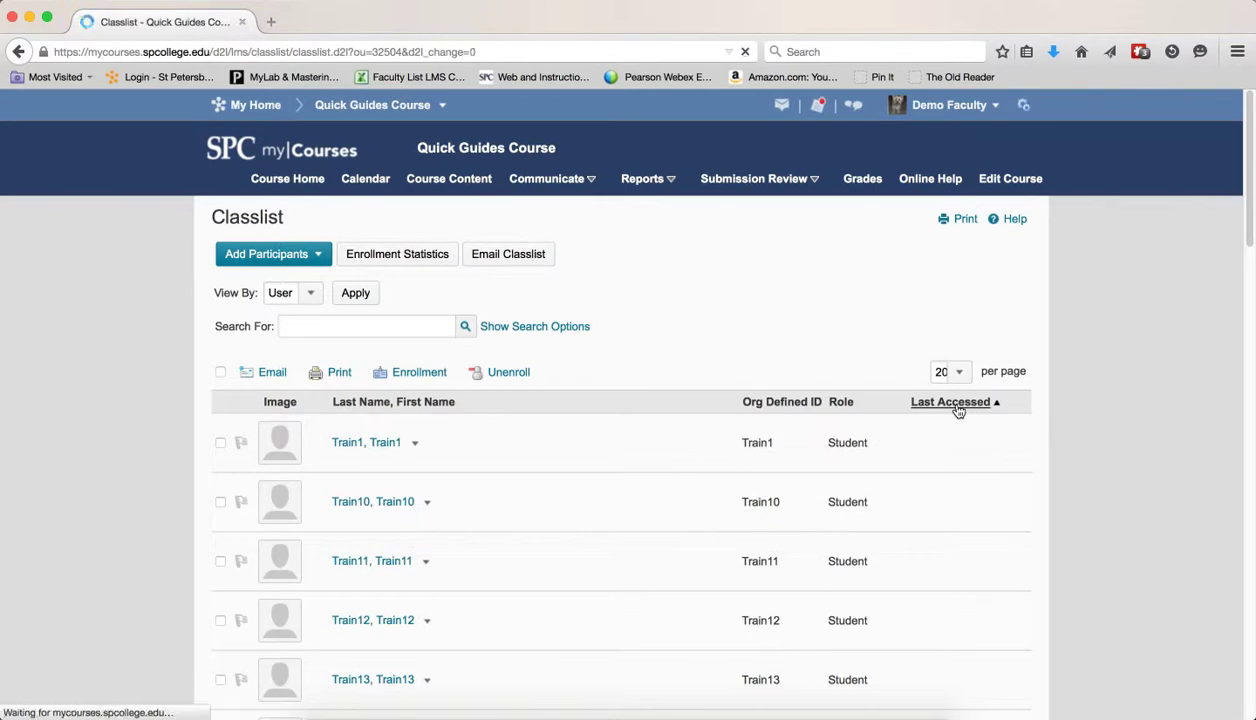
left_click(956, 404)
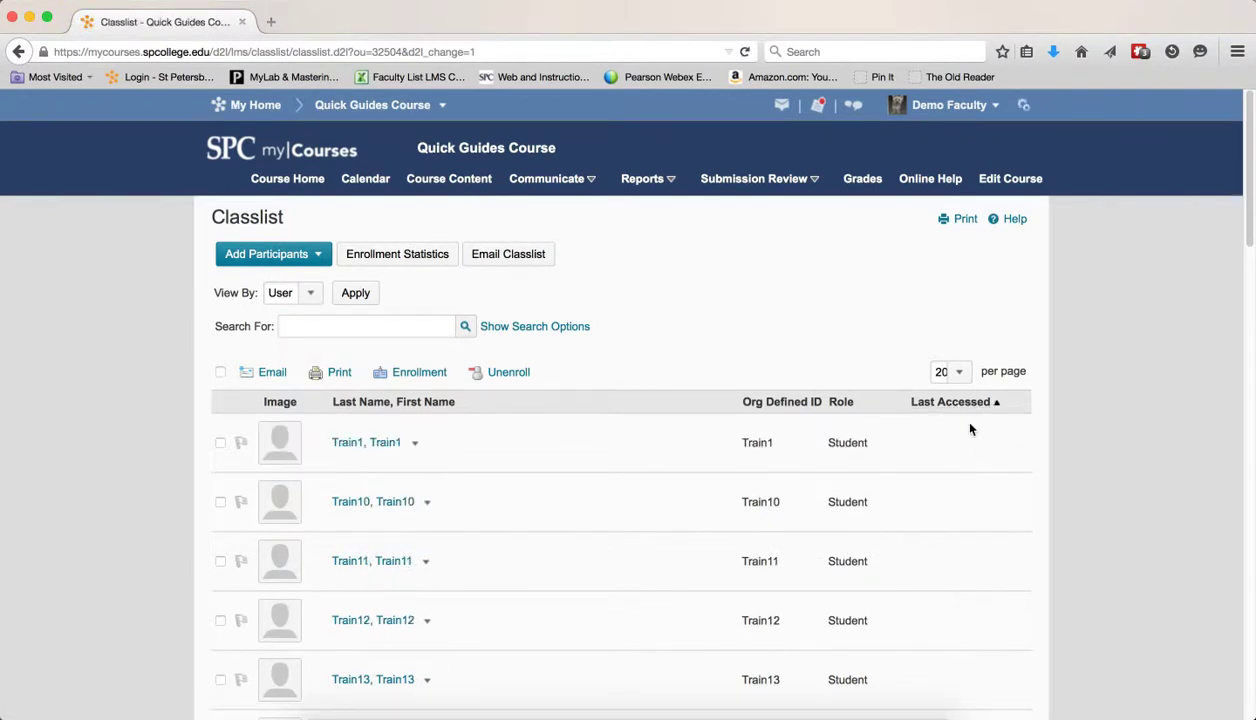
left_click(390, 401)
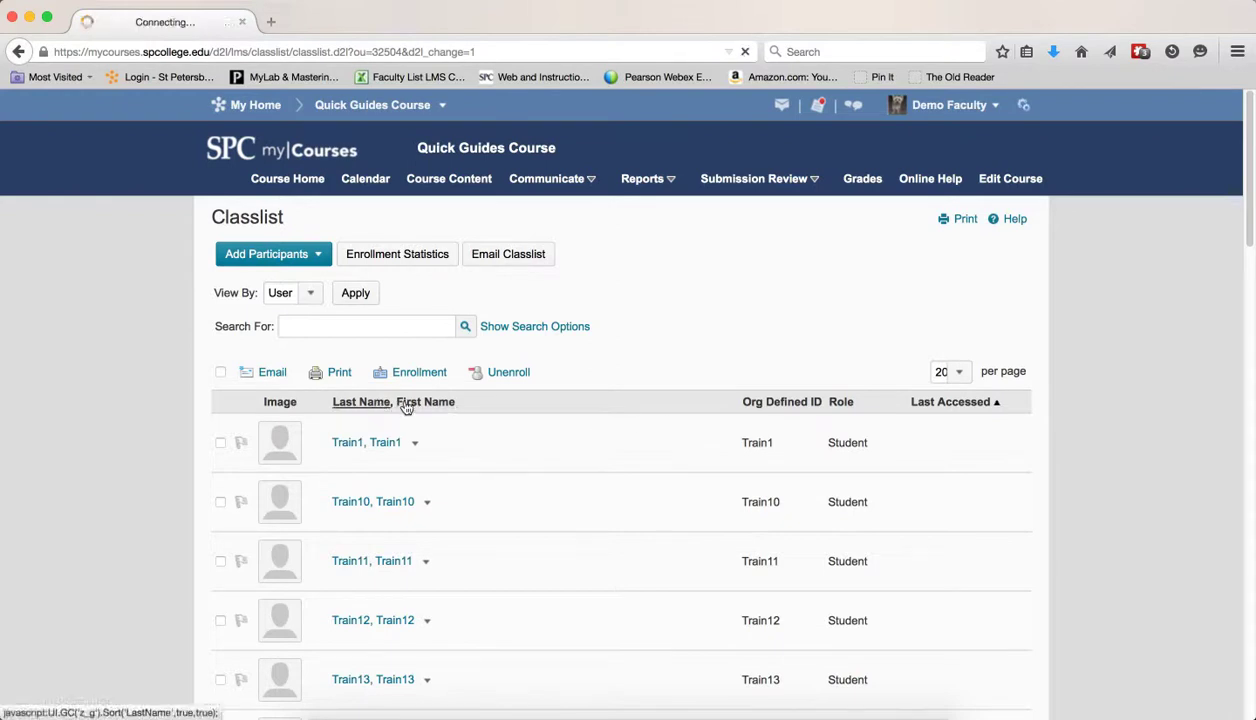